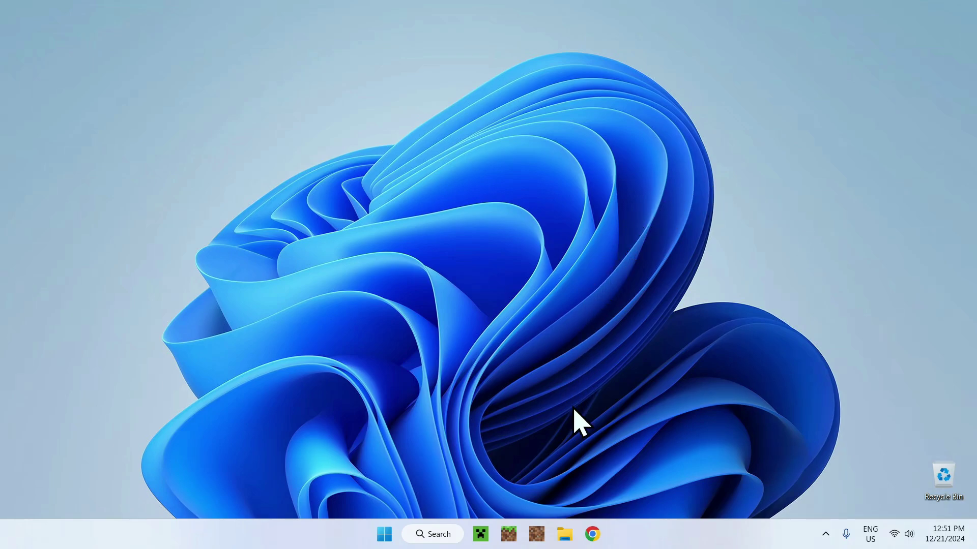
- Search Google for 'Modrinth' and open the modrinth.com website
left_click(593, 534)
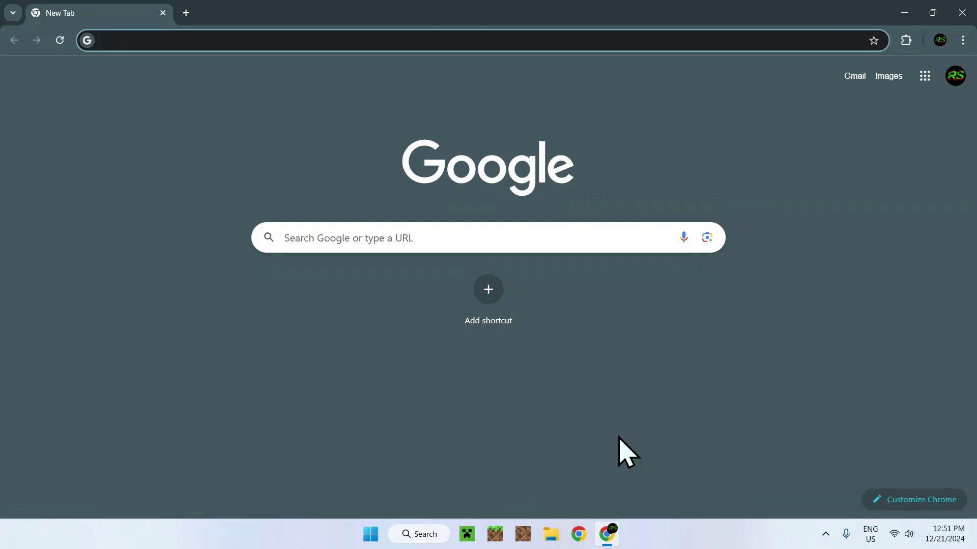
left_click(591, 242)
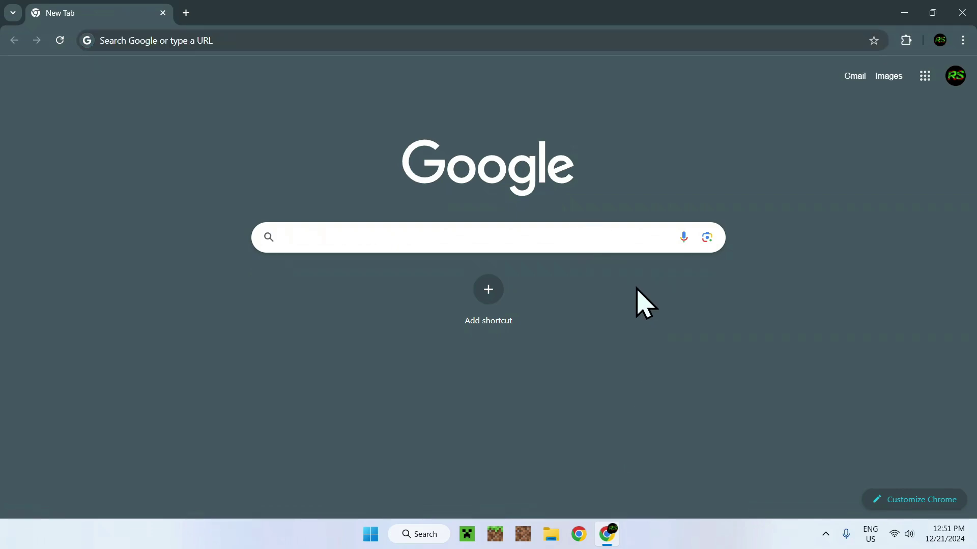
type("Modrinth")
key("Return")
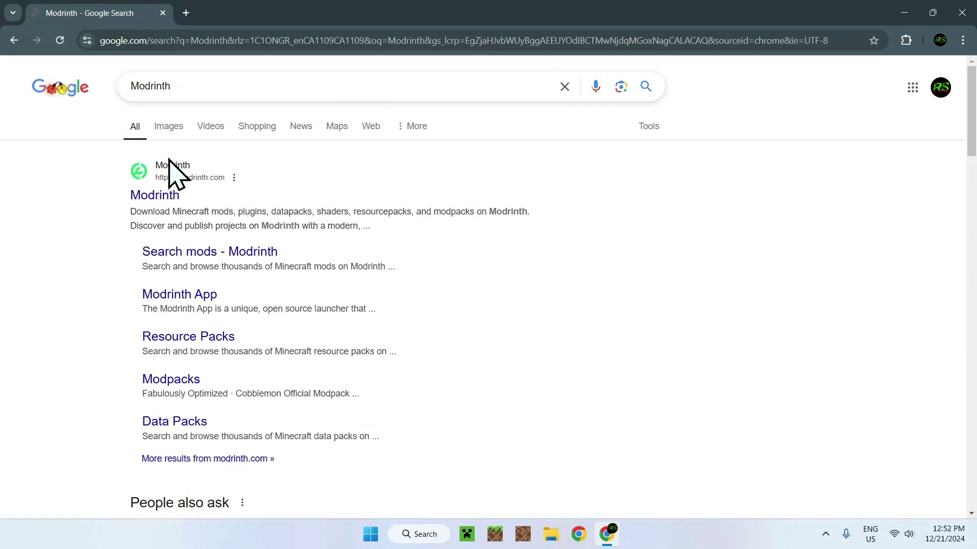
left_click(144, 198)
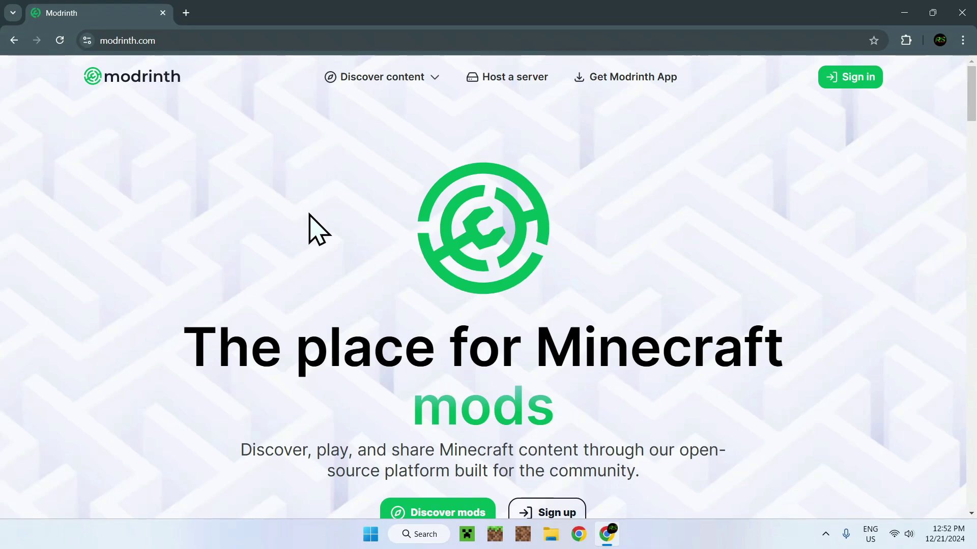
- Browse Modrinth's modpacks listing and open the OptiFabric modpack page
left_click(379, 82)
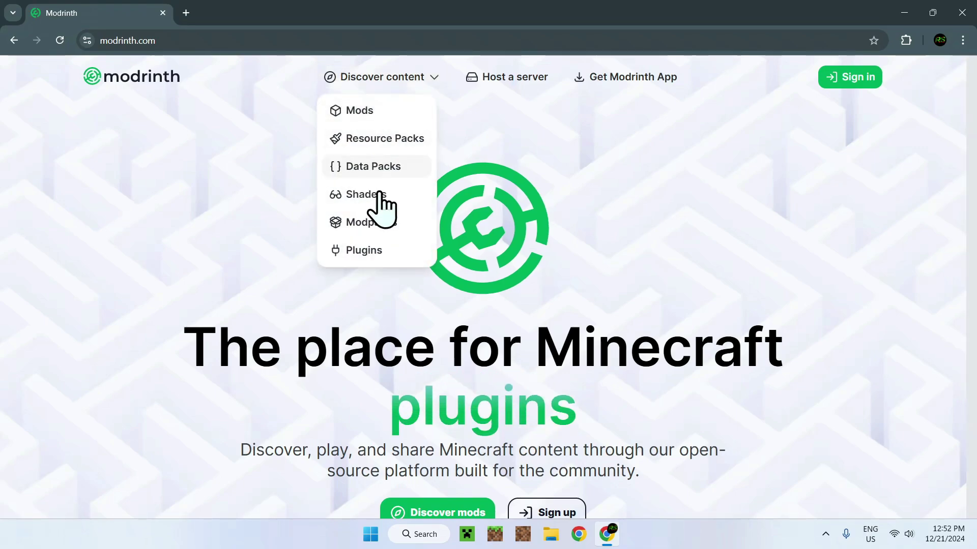
left_click(371, 223)
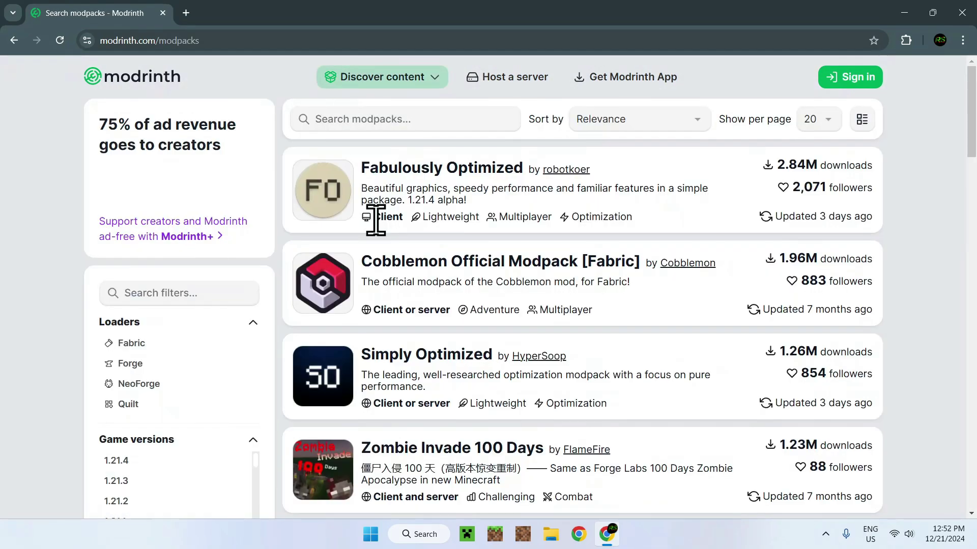
scroll(375, 220, "down", 20)
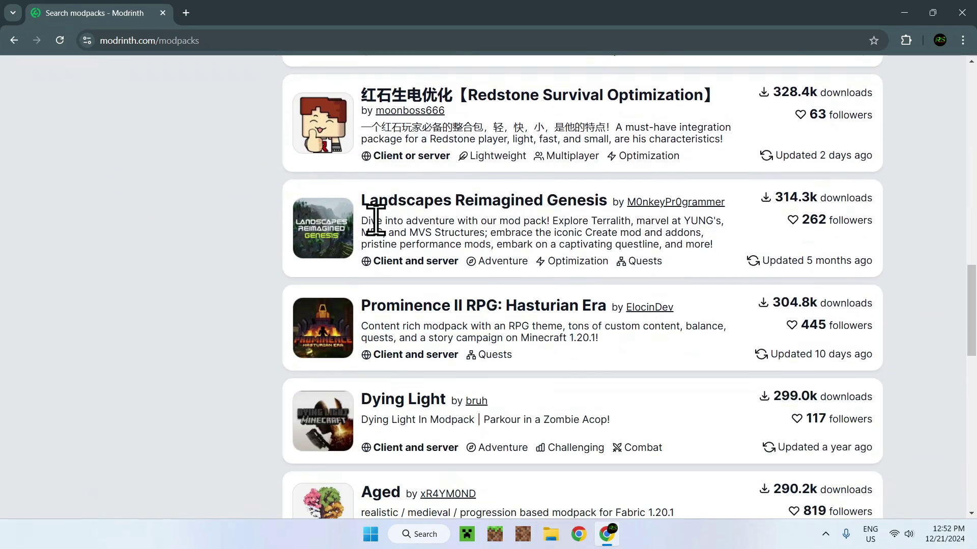
scroll(376, 219, "down", 7)
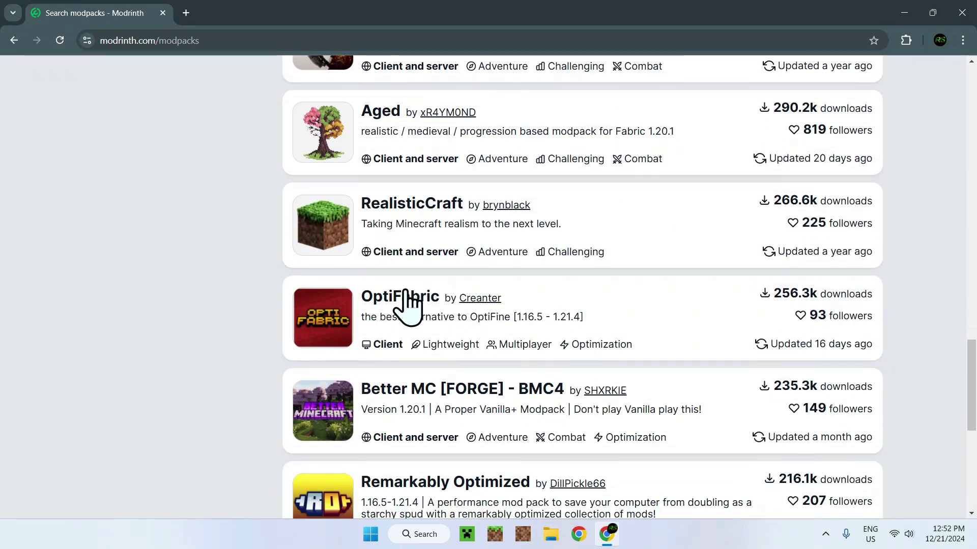
left_click(402, 296)
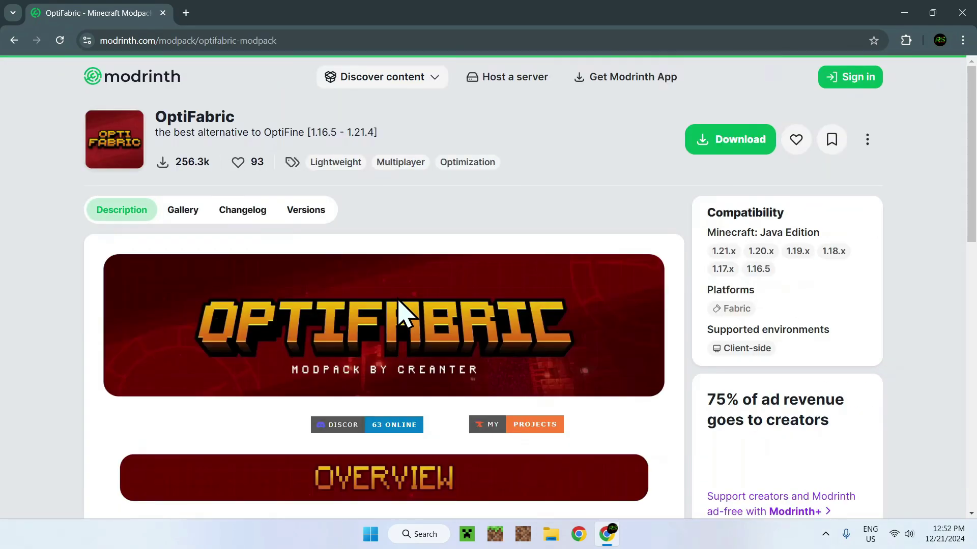
- Download the 6.4.0-beta-1 (1.21.4) .mrpack from OptiFabric's Versions list
left_click(311, 212)
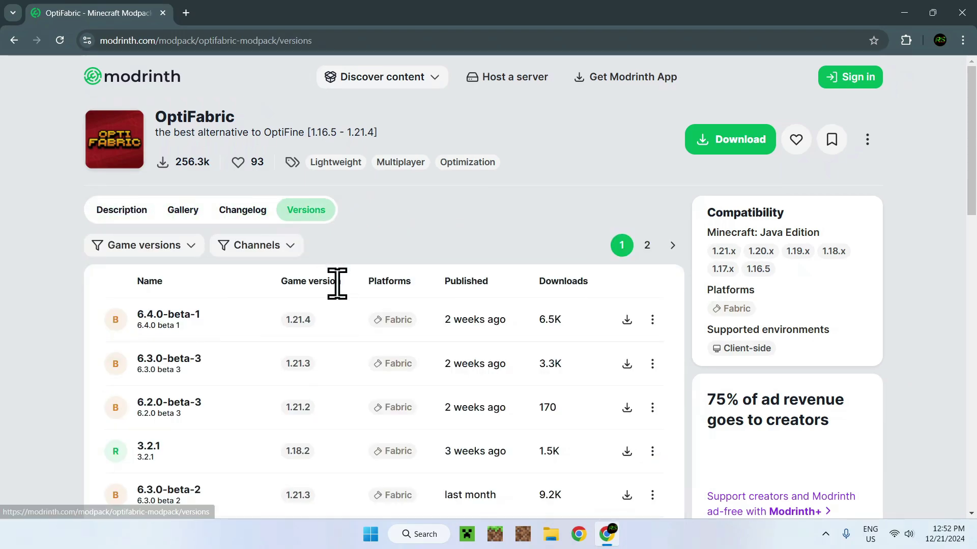
left_click(626, 320)
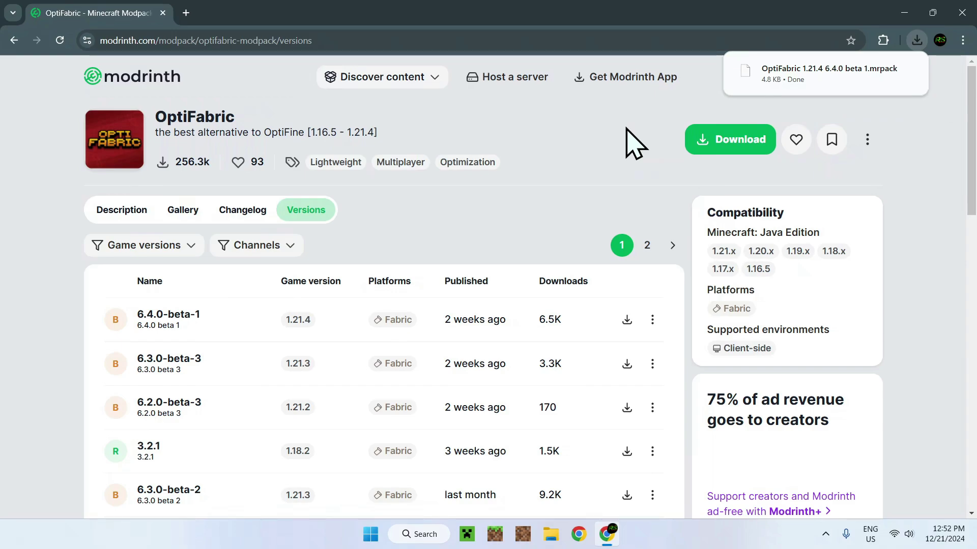
mouse_move(768, 71)
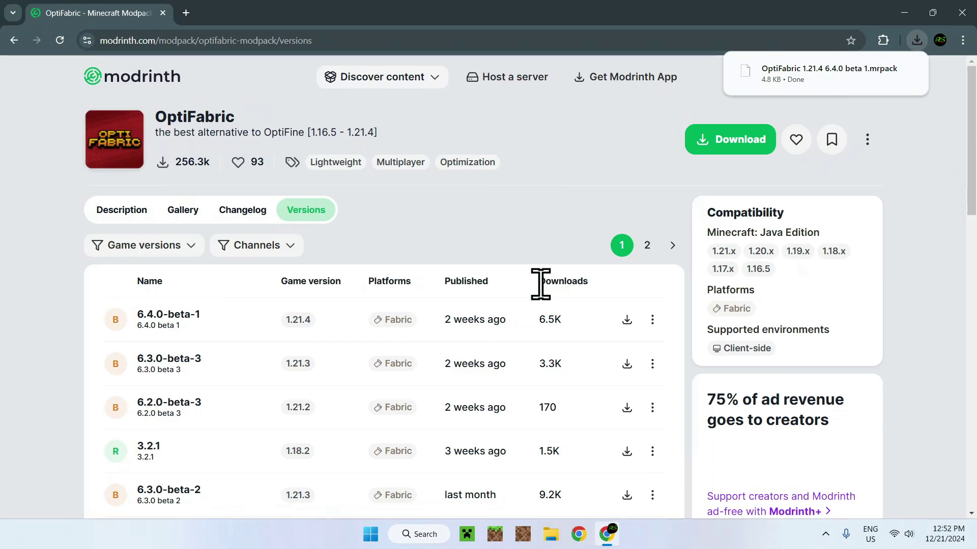
- In Downloads, rename OptiFabric 1.21.4 6.4.0 beta 1.mrpack to .zip and open it
left_click(551, 540)
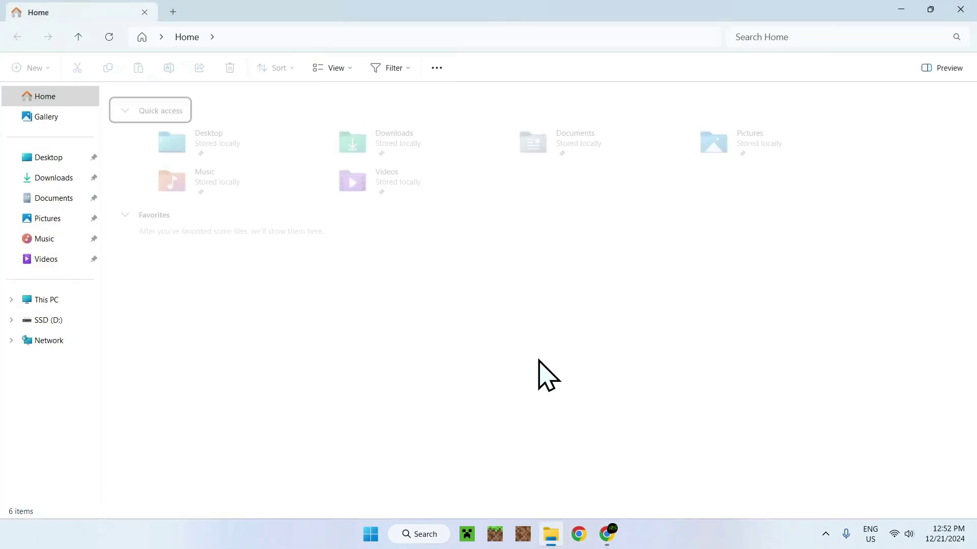
left_click(77, 179)
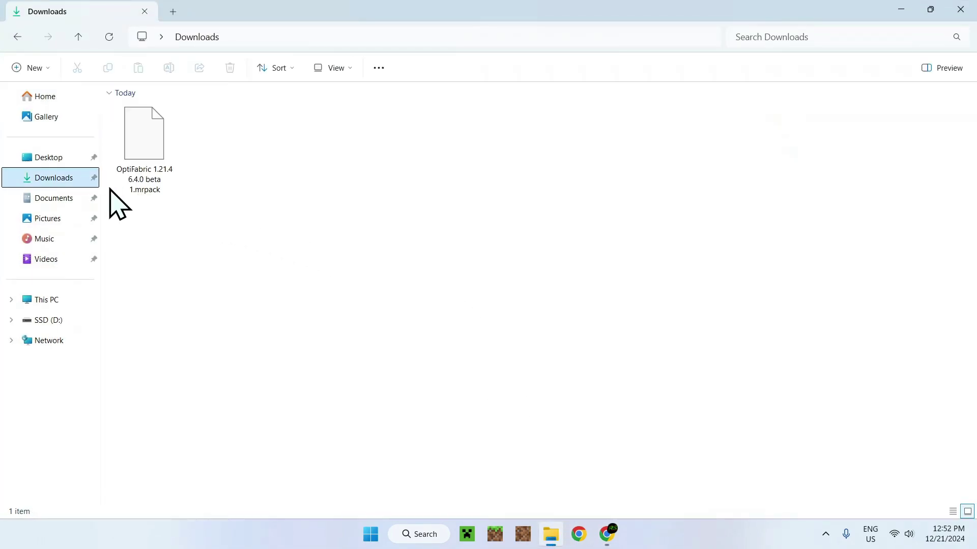
left_click(143, 192)
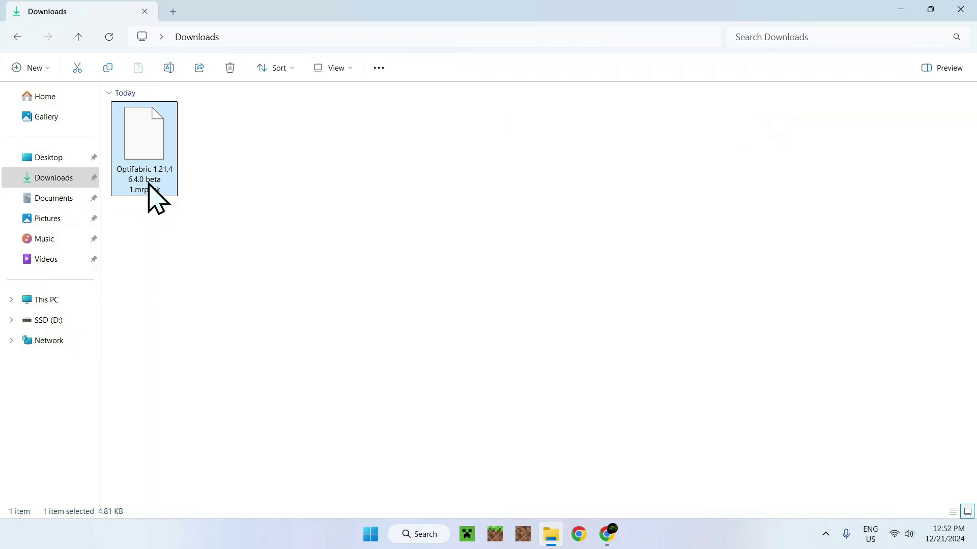
left_click(168, 69)
left_click_drag(135, 190, 156, 190)
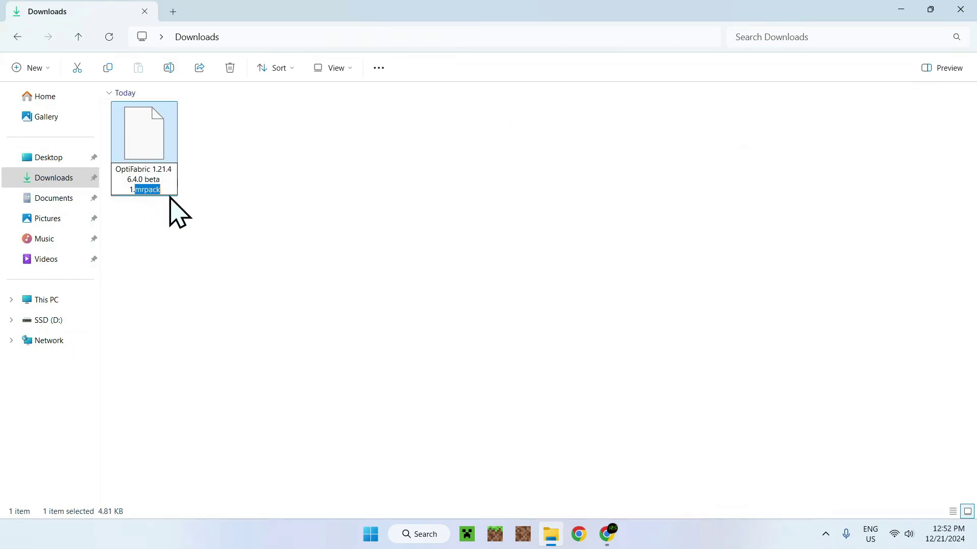
type("zip")
key("Return")
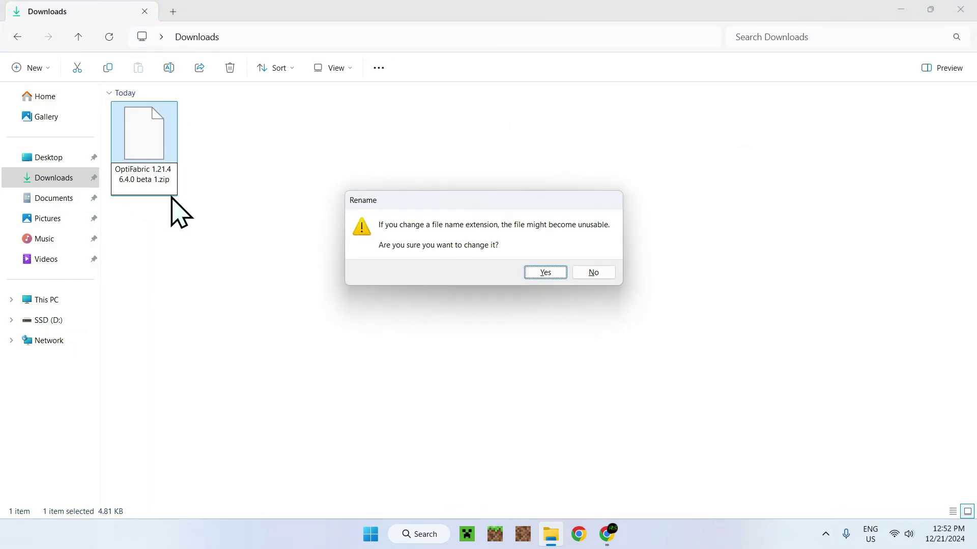
left_click(546, 273)
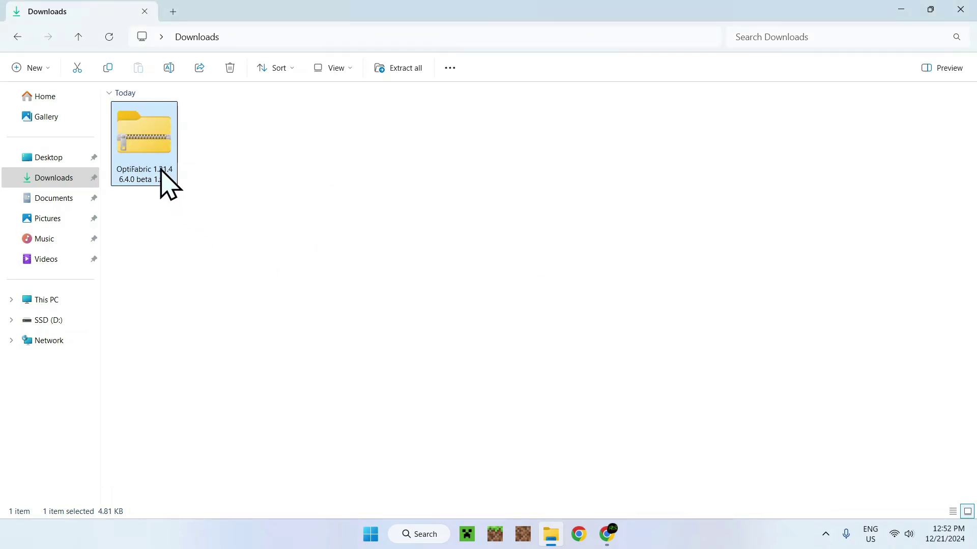
double_click(145, 162)
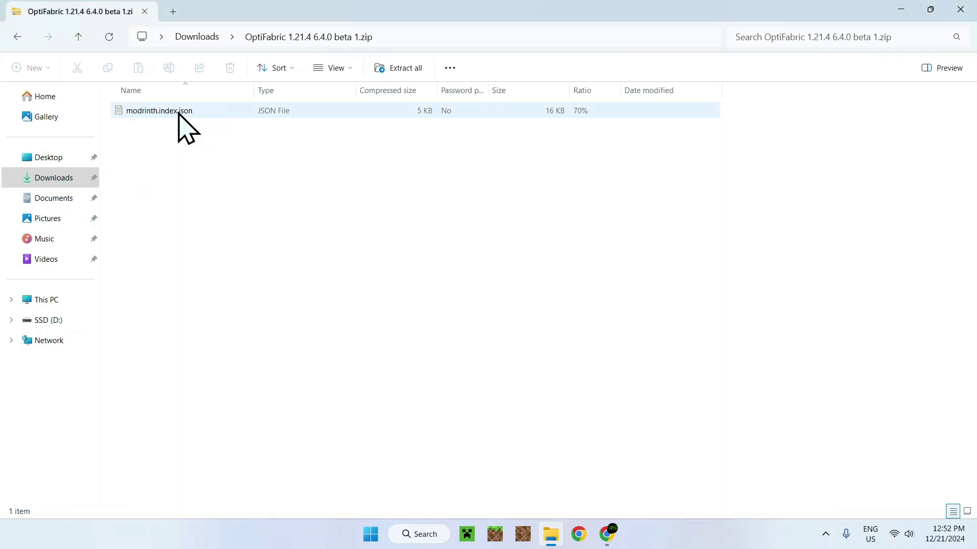
- Read through the mod paths in modrinth.index.json in Notepad, then close Notepad
double_click(246, 111)
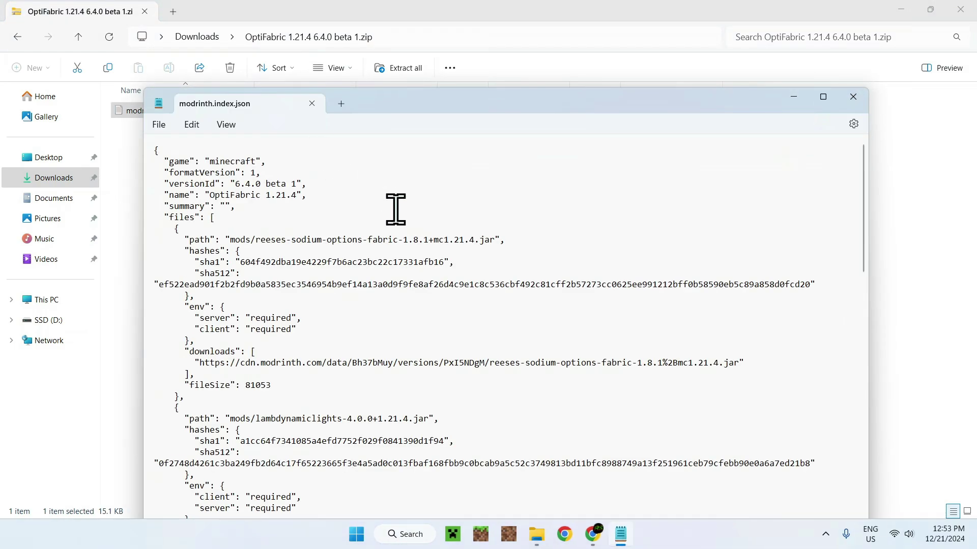
scroll(396, 211, "down", 2)
scroll(395, 212, "down", 20)
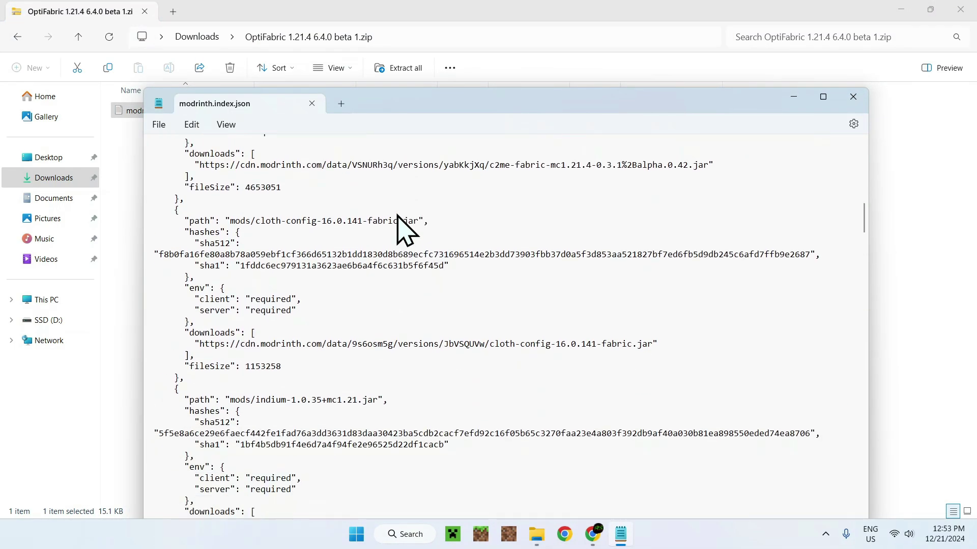
scroll(398, 216, "down", 20)
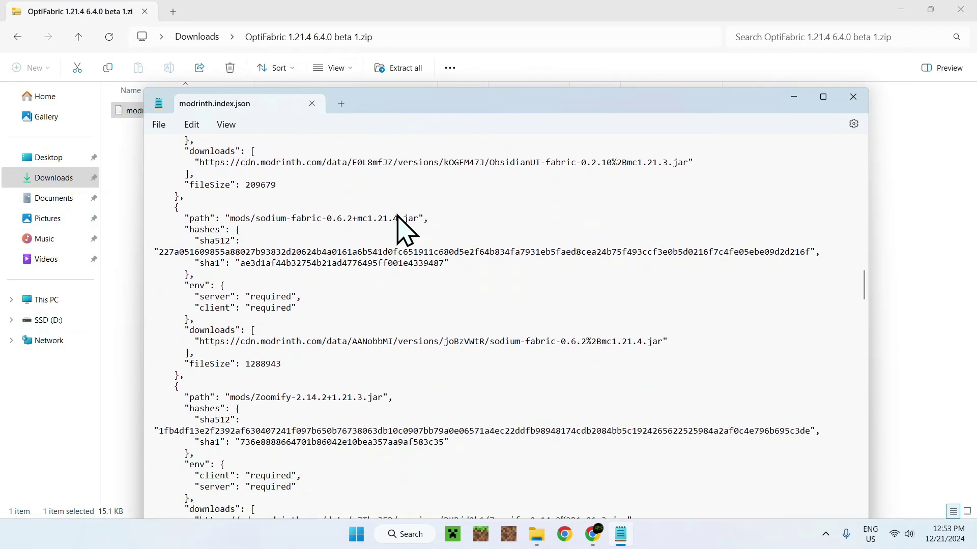
scroll(371, 187, "down", 6)
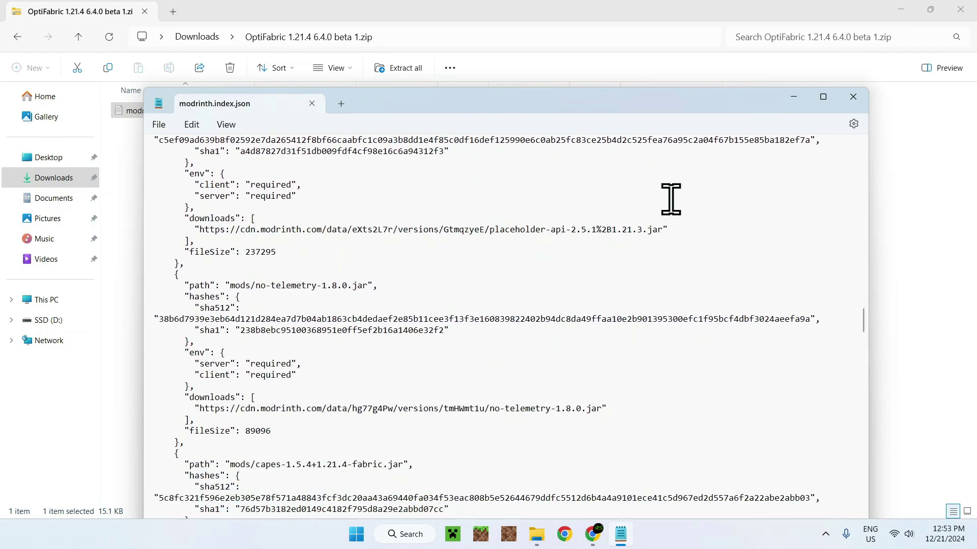
scroll(593, 235, "down", 6)
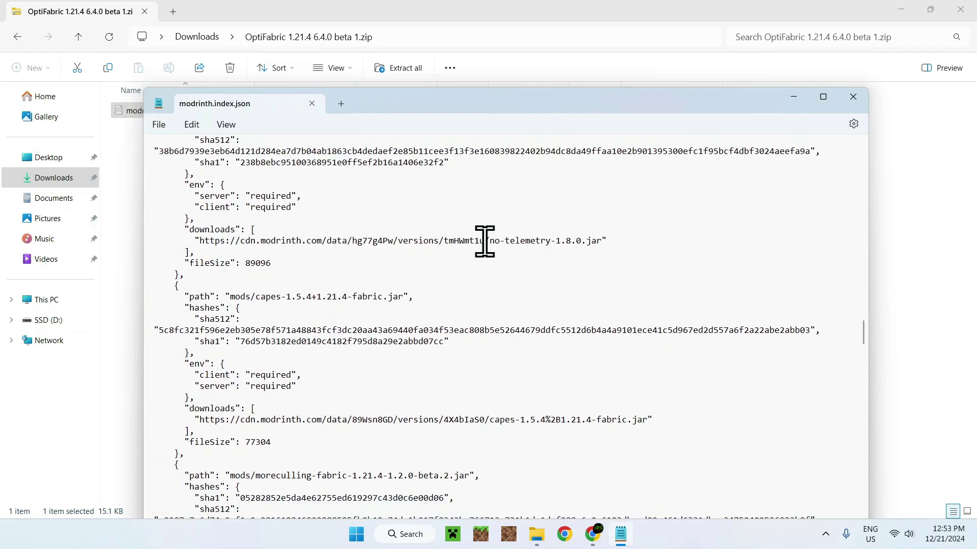
scroll(580, 274, "down", 3)
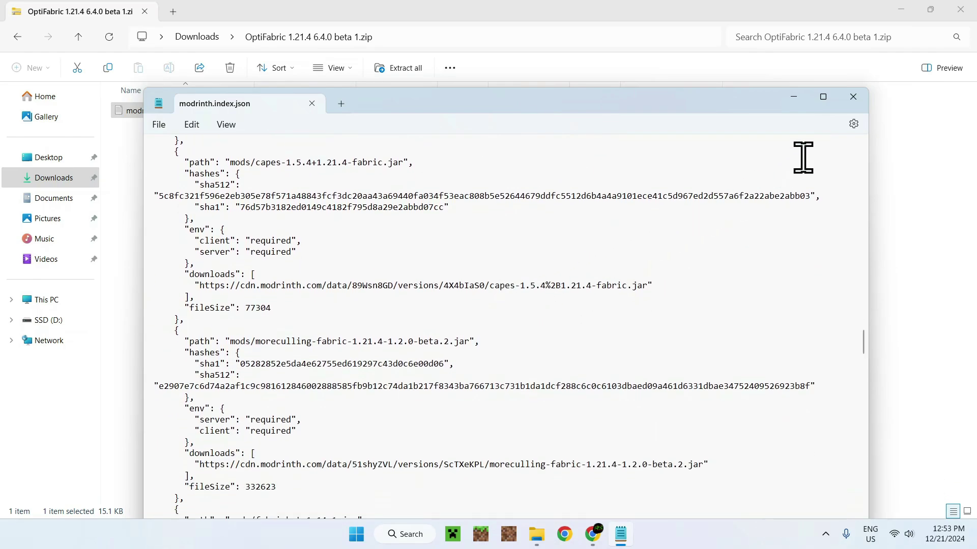
left_click(853, 96)
left_click(53, 178)
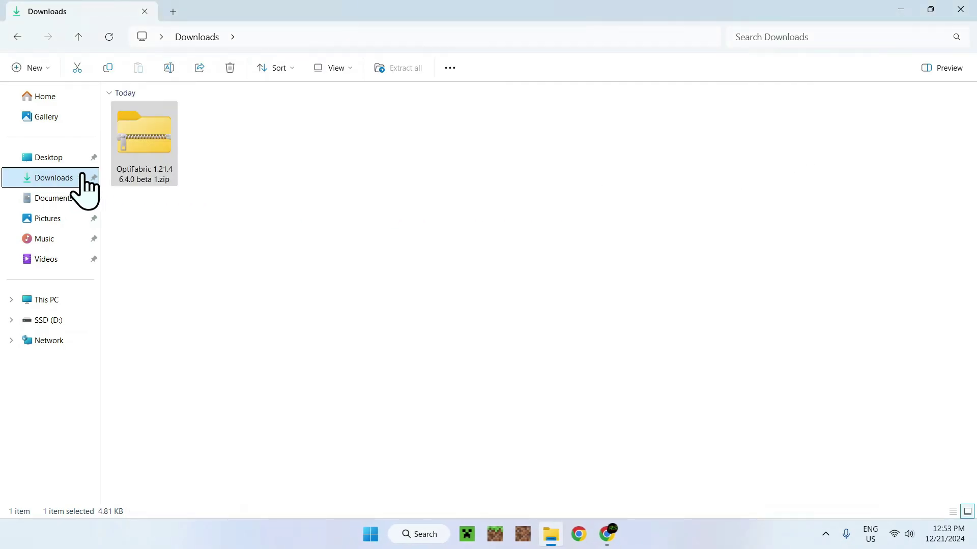
left_click_drag(252, 169, 225, 87)
key("Delete")
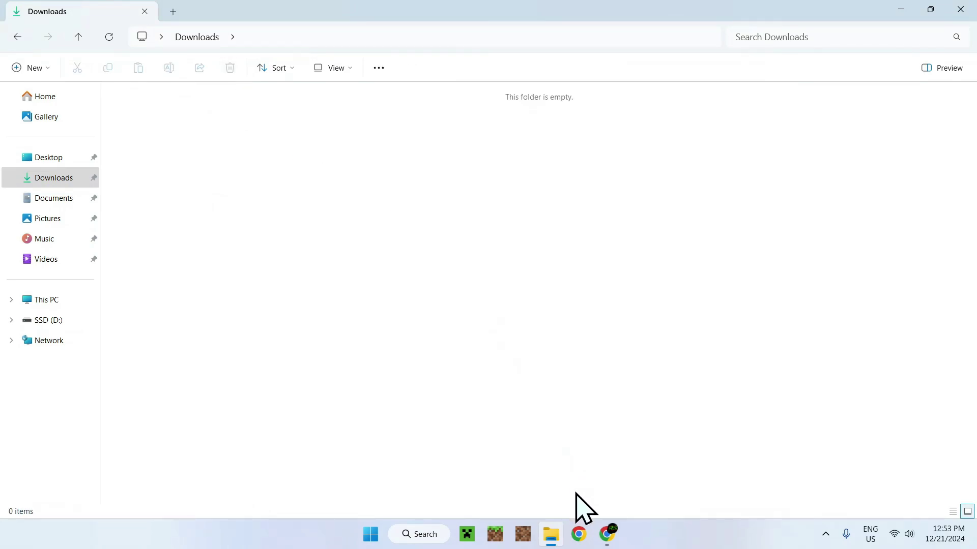
left_click(607, 533)
left_click(175, 328)
scroll(58, 316, "down", 15)
scroll(53, 279, "down", 5)
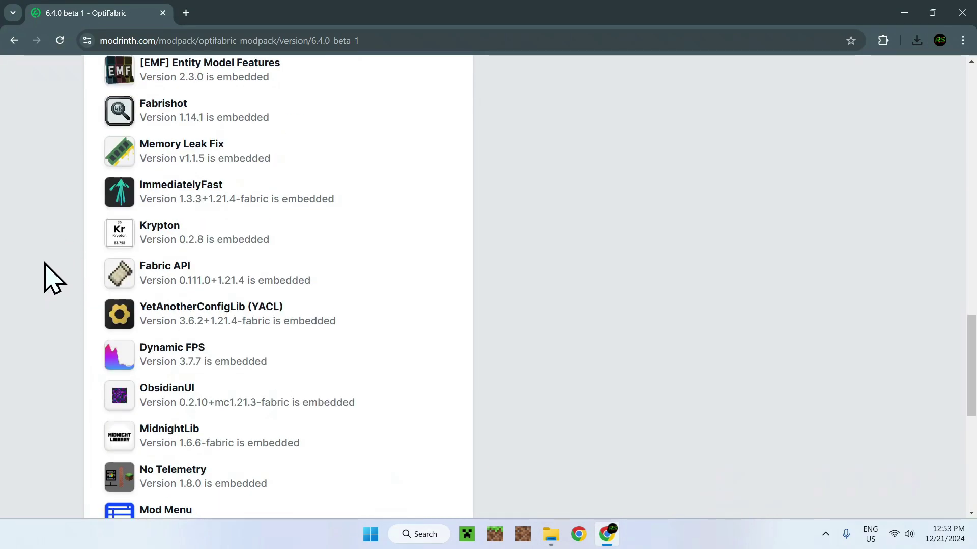
scroll(55, 279, "down", 5)
scroll(51, 285, "up", 11)
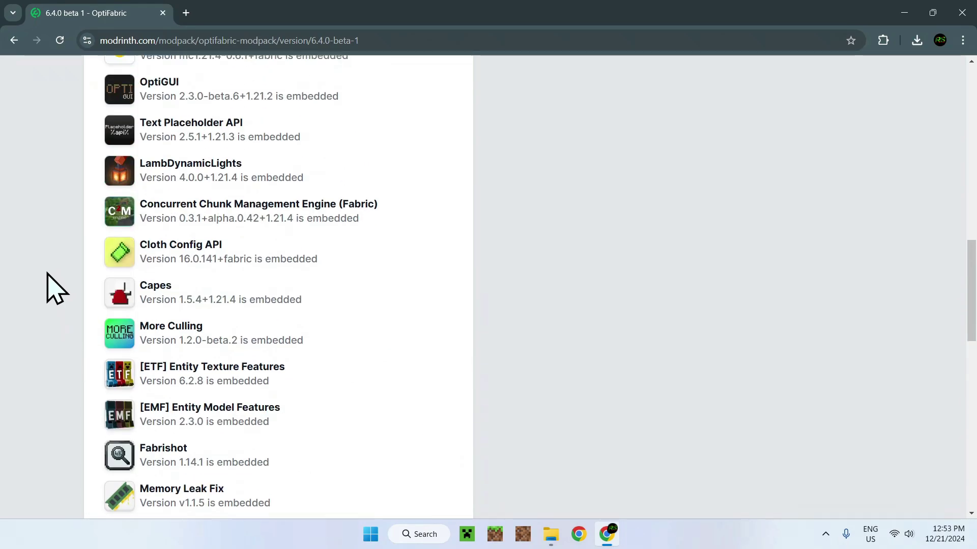
scroll(54, 288, "up", 15)
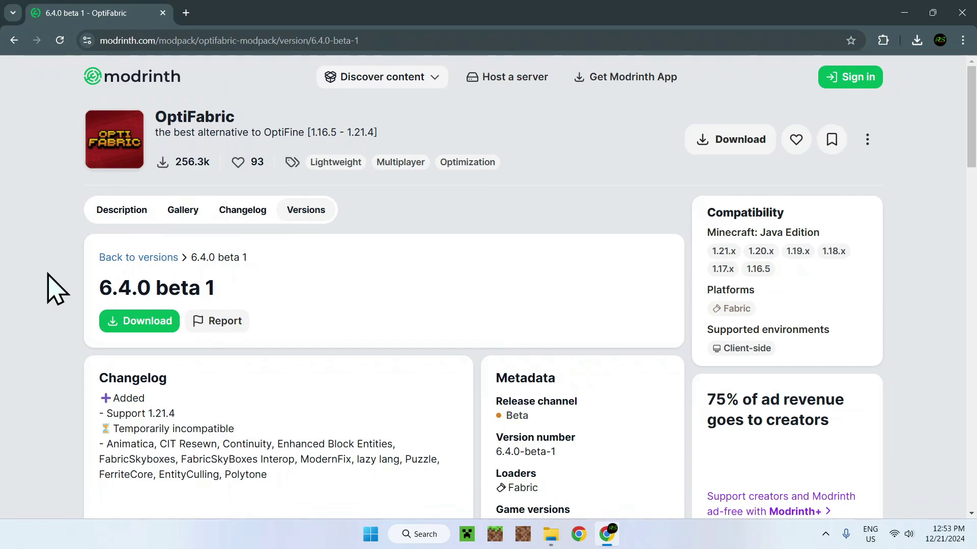
- In a new tab, search Google for 'MRPACK To ZIP' and open the Modrinth Pack to Zip Converter
left_click(186, 12)
left_click(317, 236)
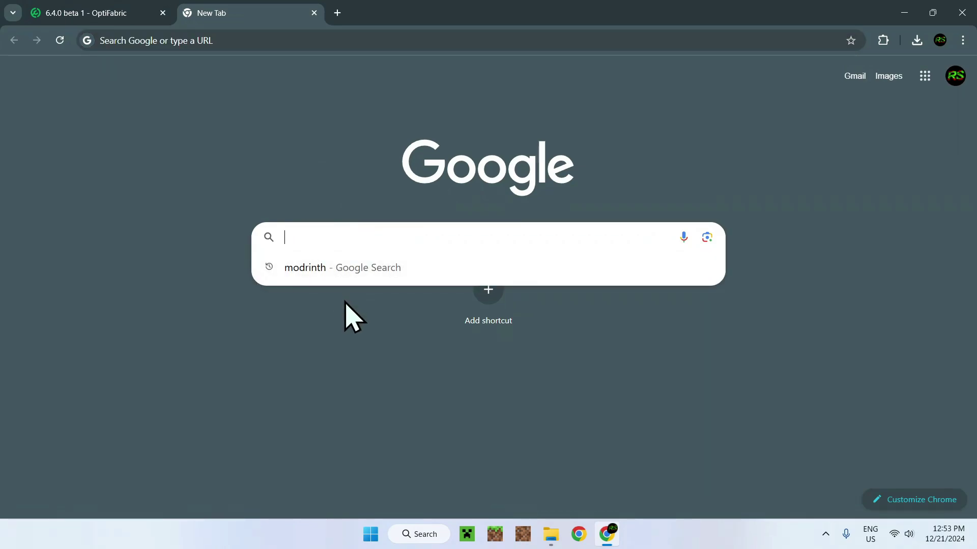
type("MRPACK To ZIP")
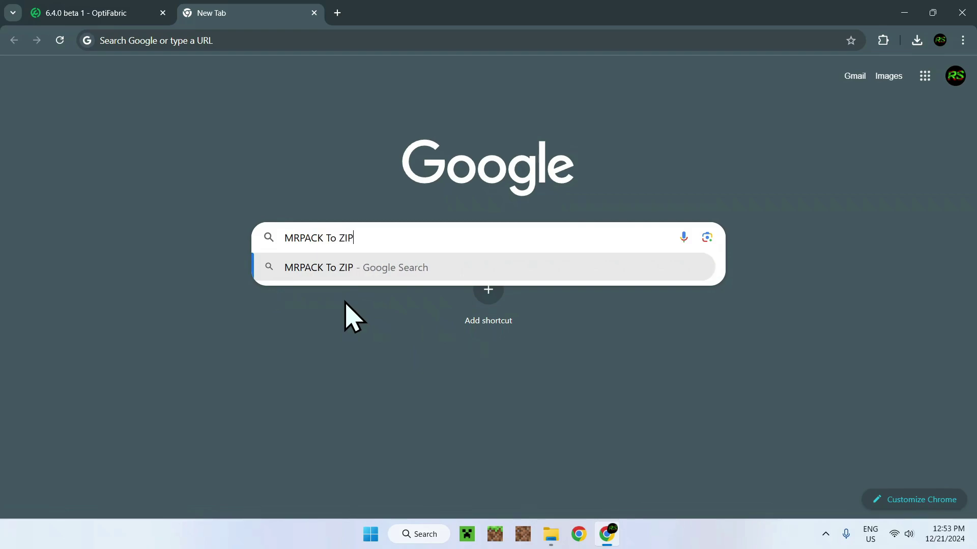
key("Return")
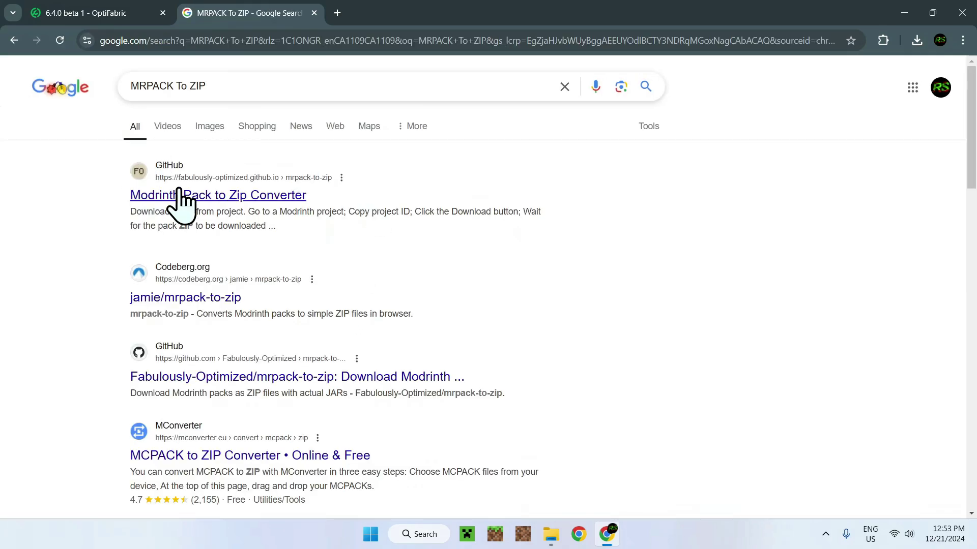
left_click(214, 196)
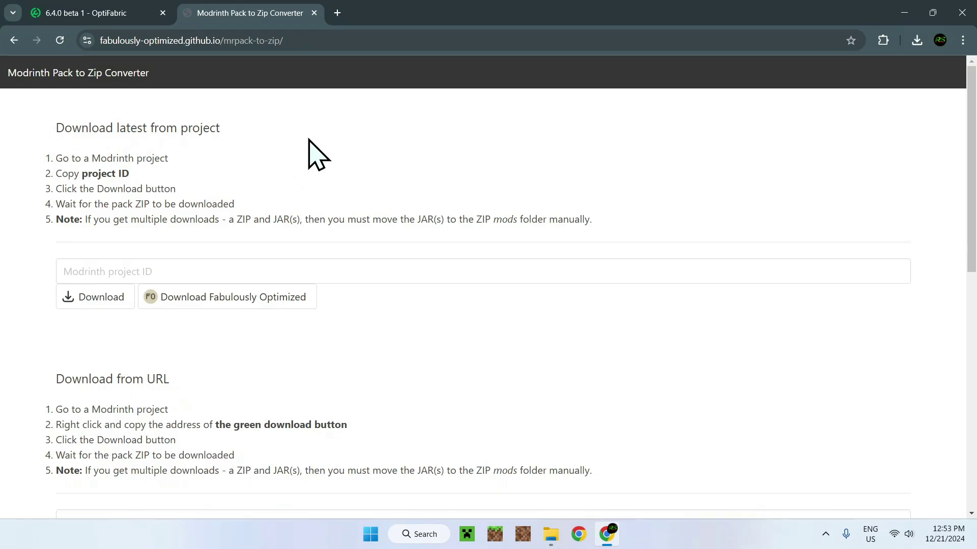
scroll(308, 139, "down", 8)
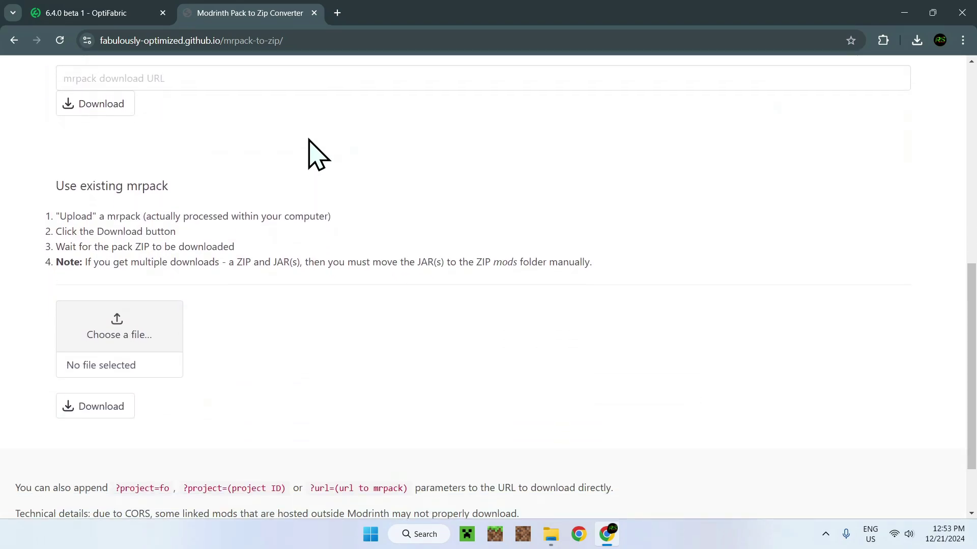
scroll(308, 138, "up", 8)
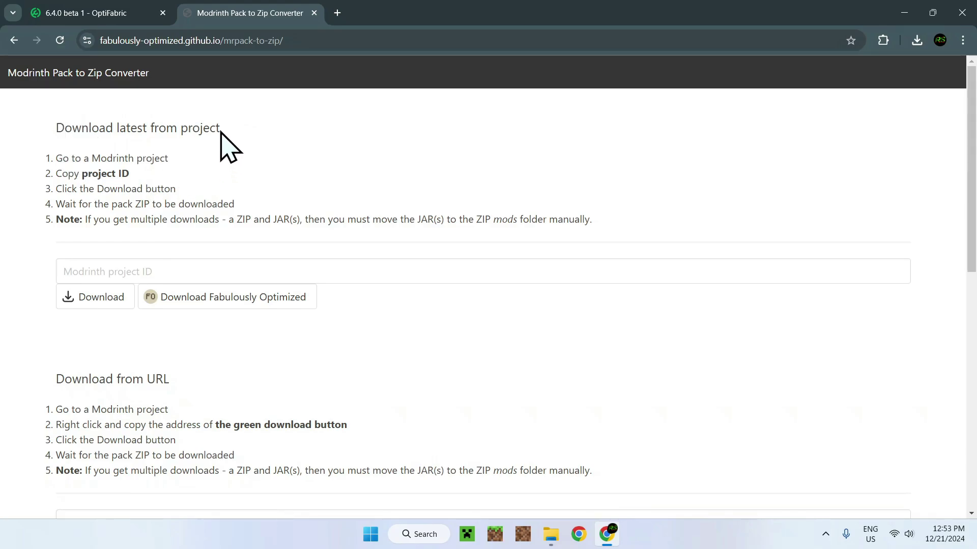
- Copy the OptiFabric project ID (bHUKuhiA) from the project page's options menu
left_click(105, 22)
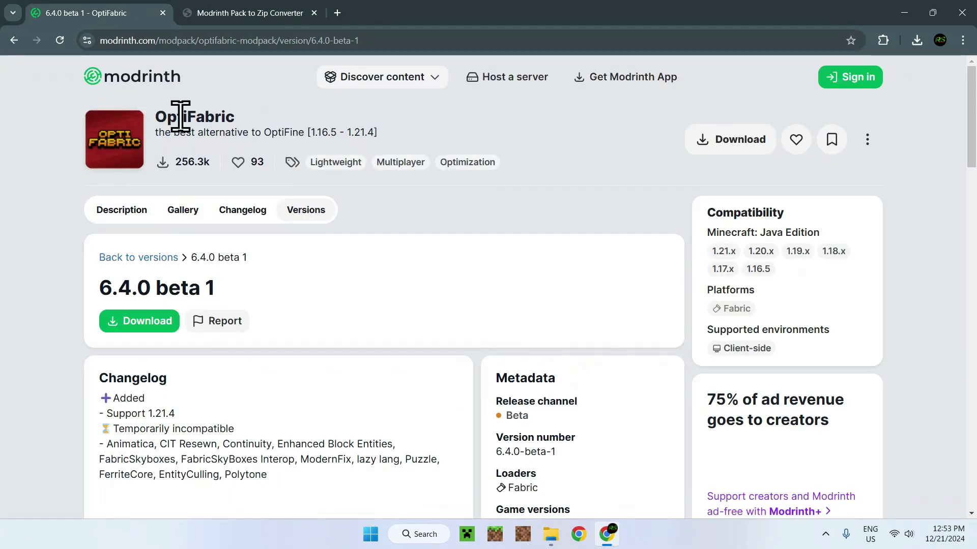
left_click(127, 211)
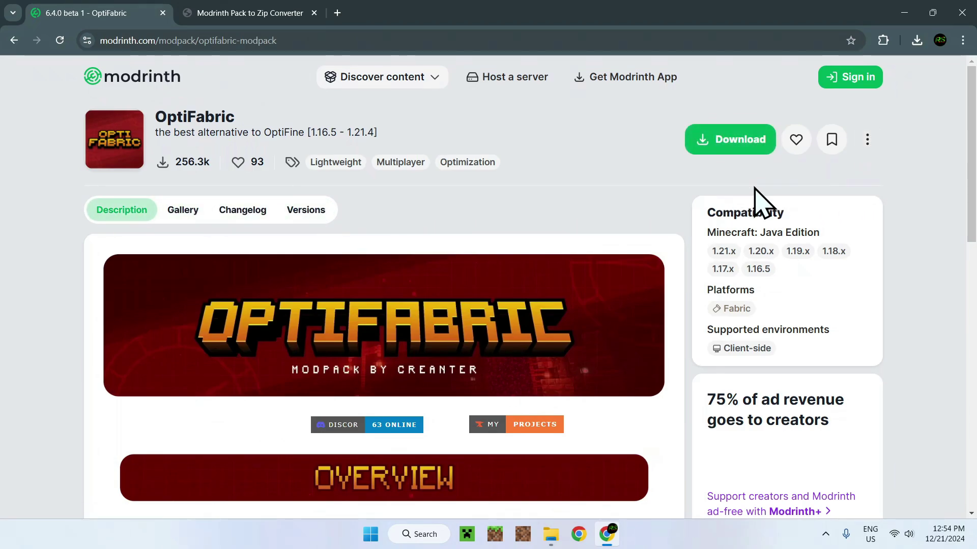
left_click(866, 140)
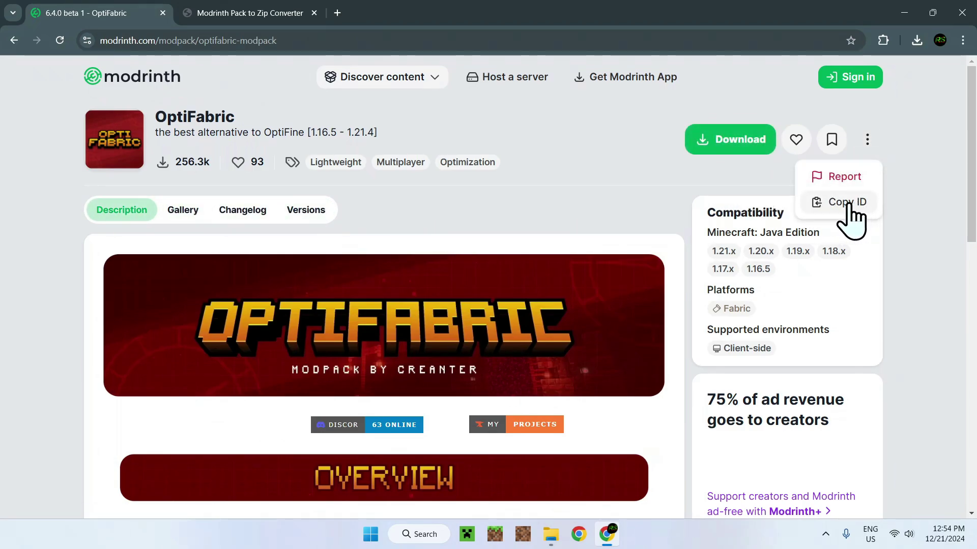
left_click(257, 15)
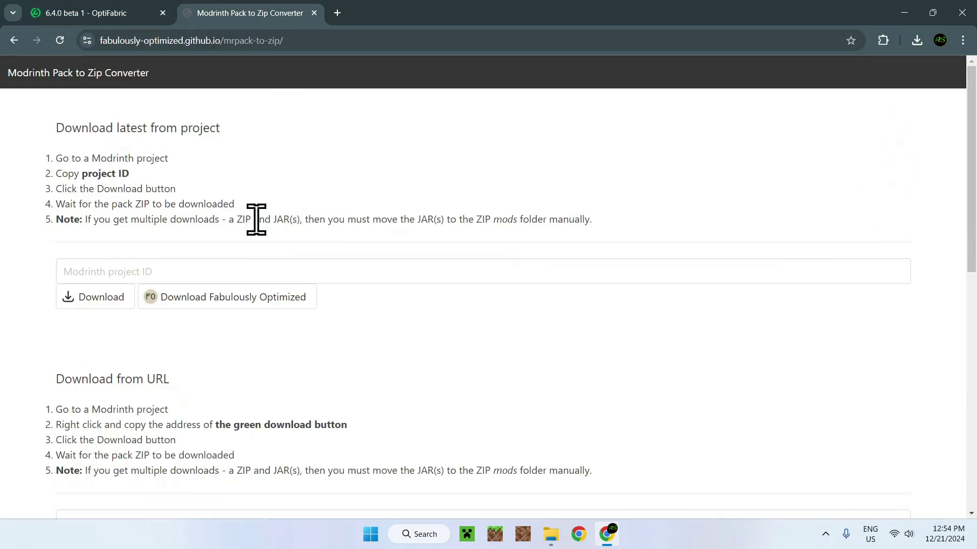
left_click(104, 14)
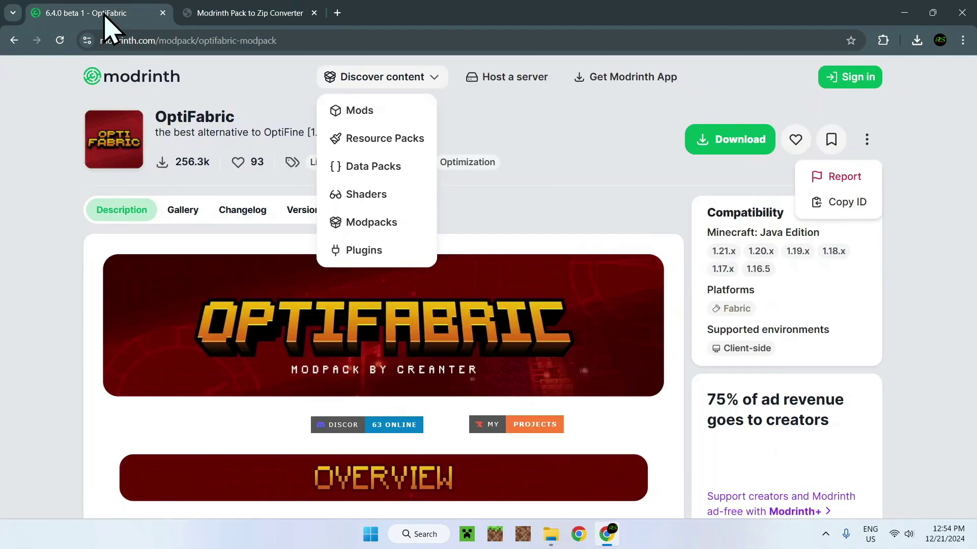
left_click(840, 202)
- Paste the project ID into the converter and download OptiFabric 1.21.4-6.4.0 beta 1.zip (26.4 MB)
left_click(239, 14)
right_click(359, 278)
left_click(421, 128)
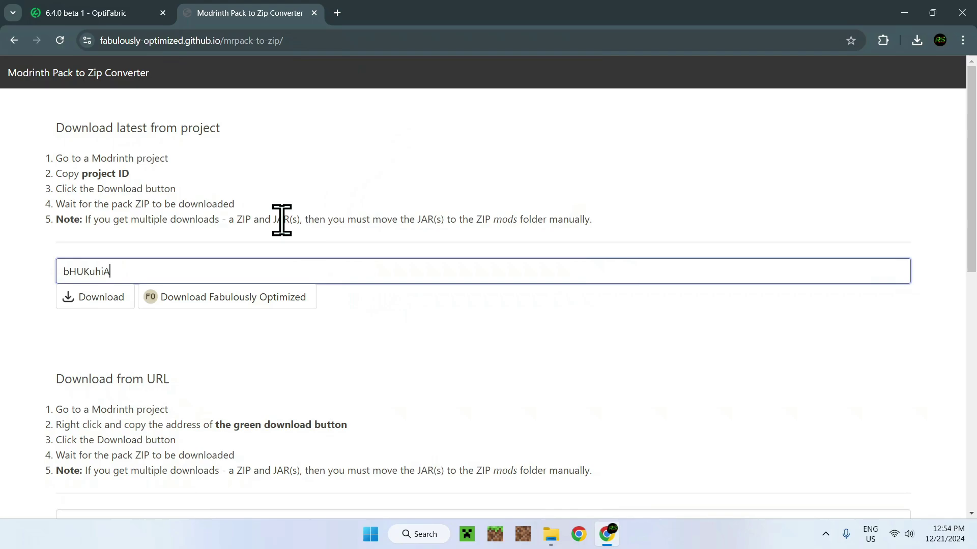
left_click(116, 306)
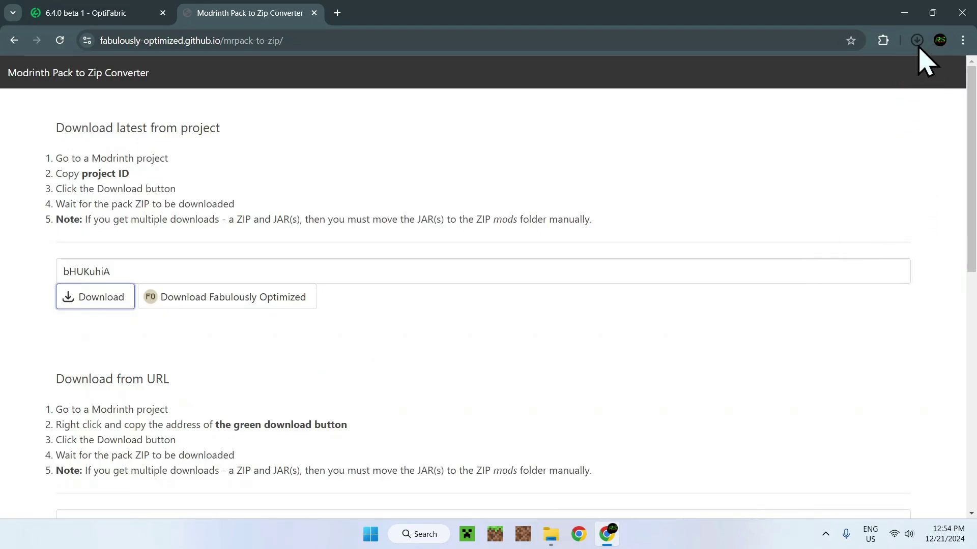
left_click(917, 42)
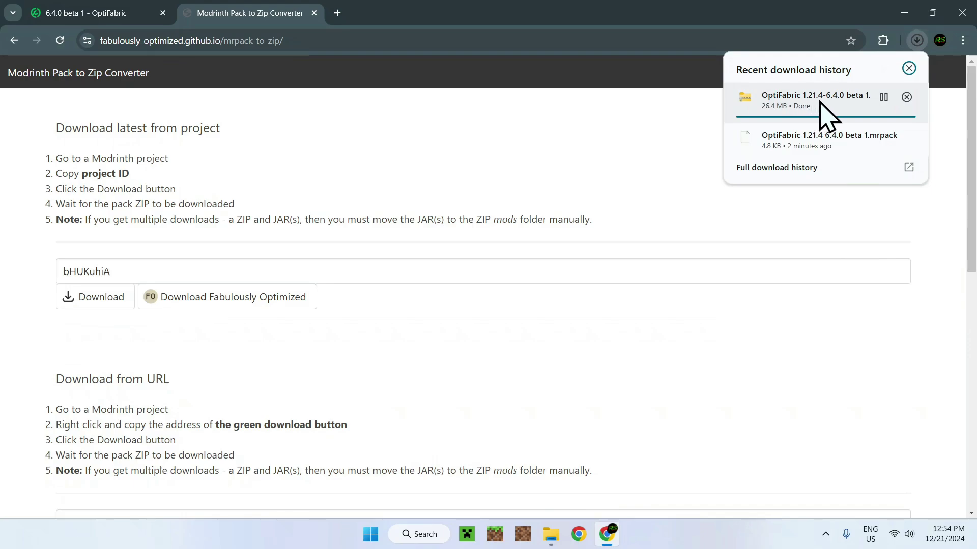
left_click(476, 186)
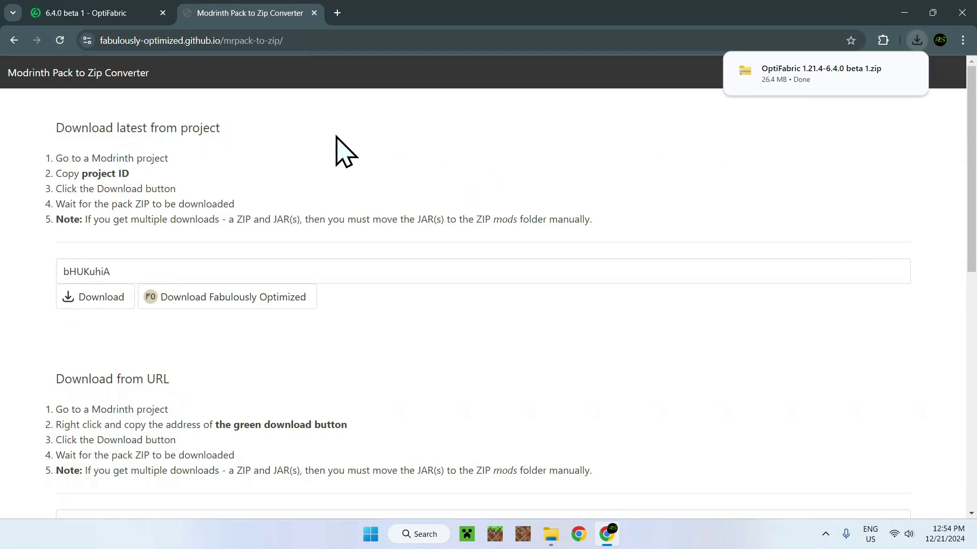
left_click(89, 14)
- Show OptiFabric's versions list and reload the converter to clear the project ID
left_click(316, 210)
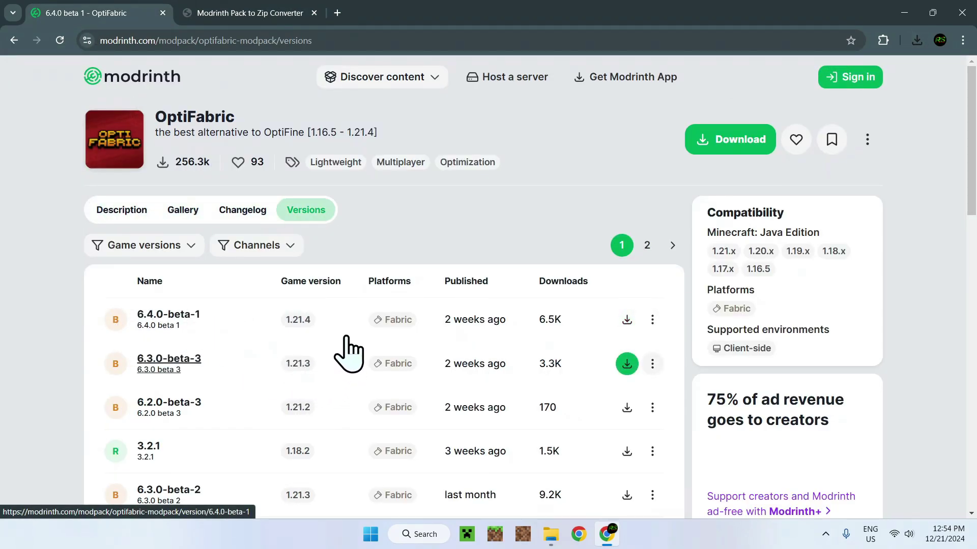
left_click(239, 13)
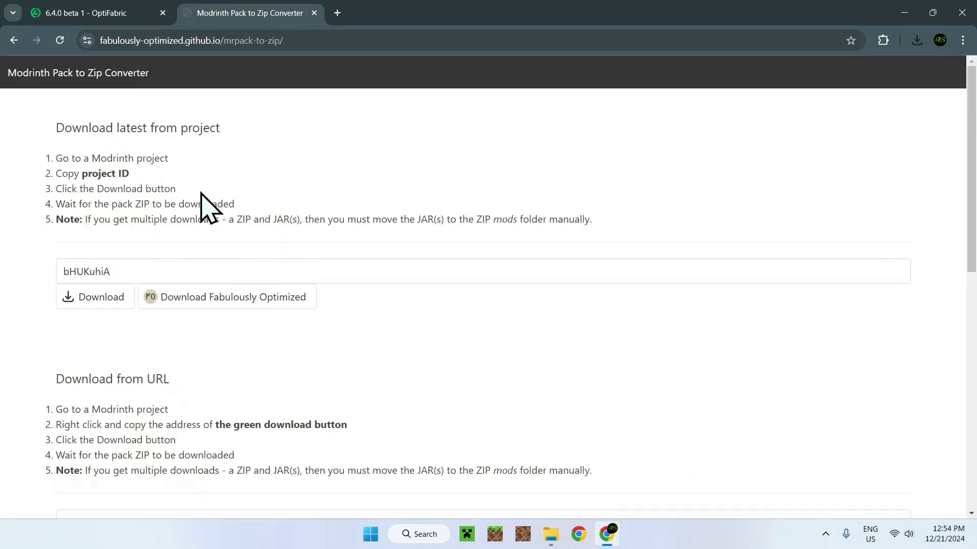
left_click(58, 46)
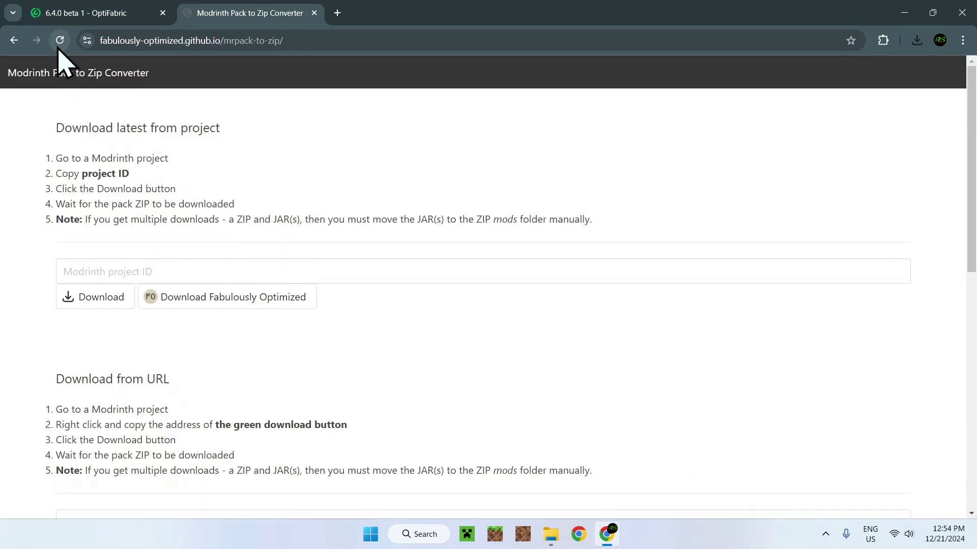
scroll(68, 66, "down", 3)
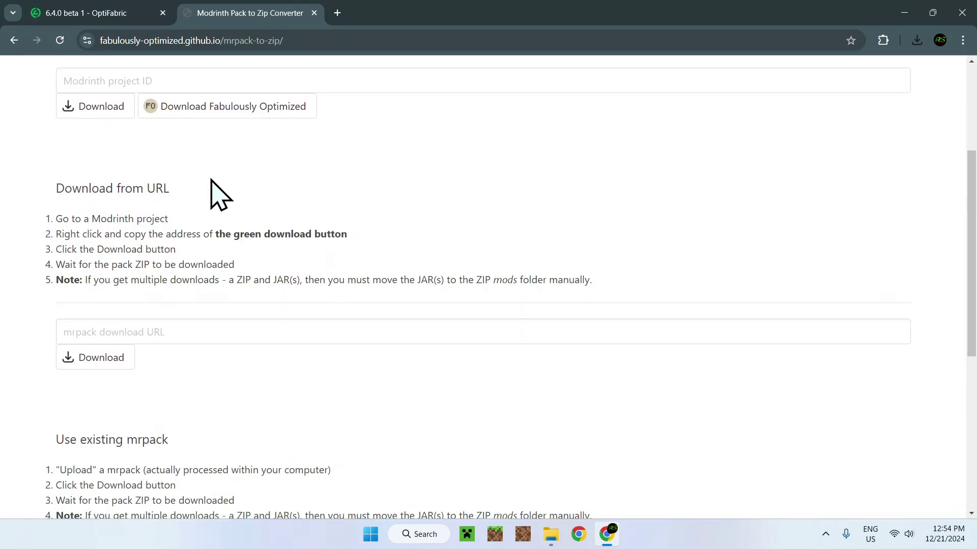
- Paste the 6.4.0-beta-1 download link into the converter's URL field and download it
left_click(86, 15)
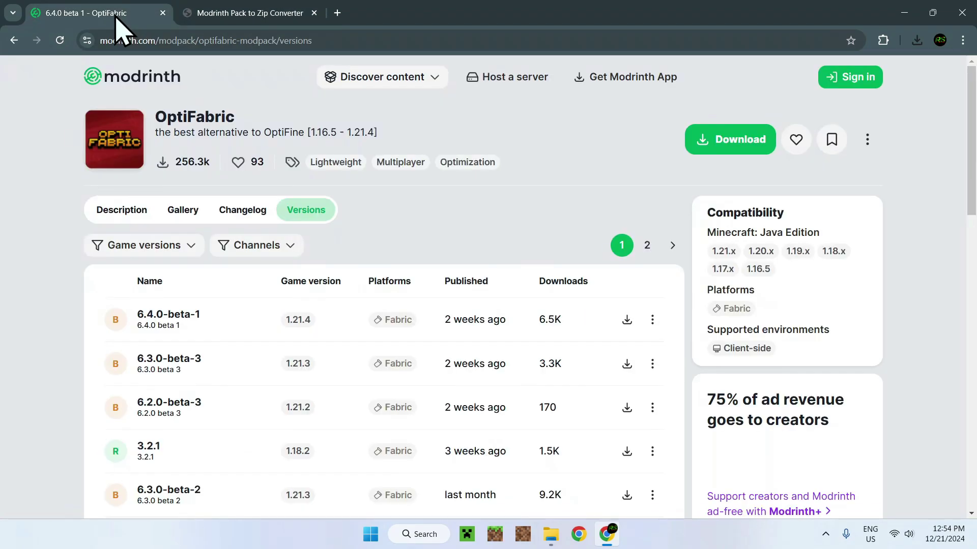
right_click(627, 326)
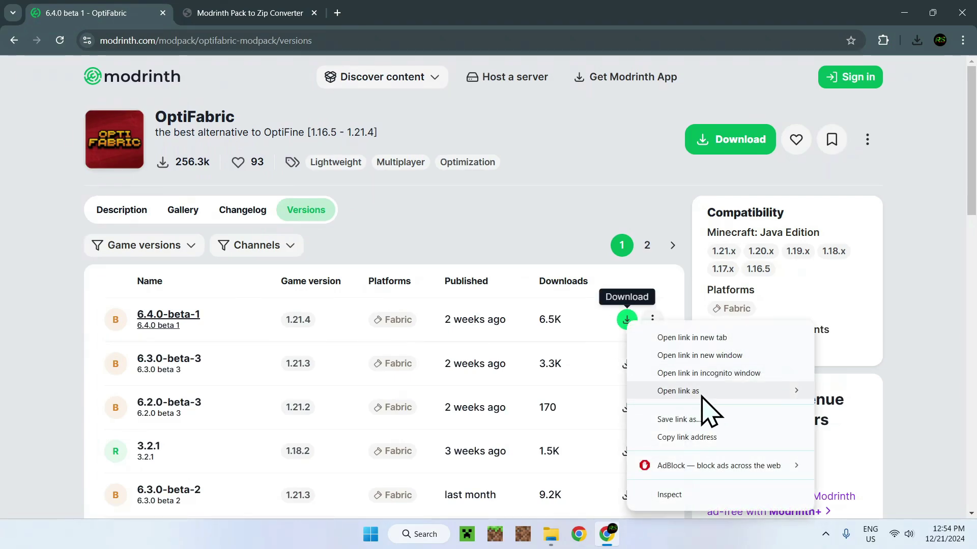
left_click(727, 437)
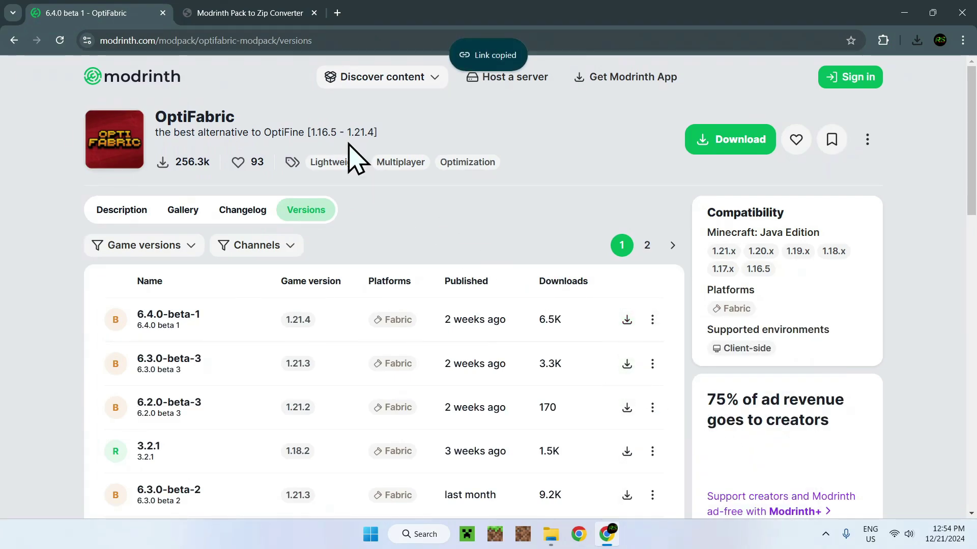
left_click(244, 15)
right_click(423, 333)
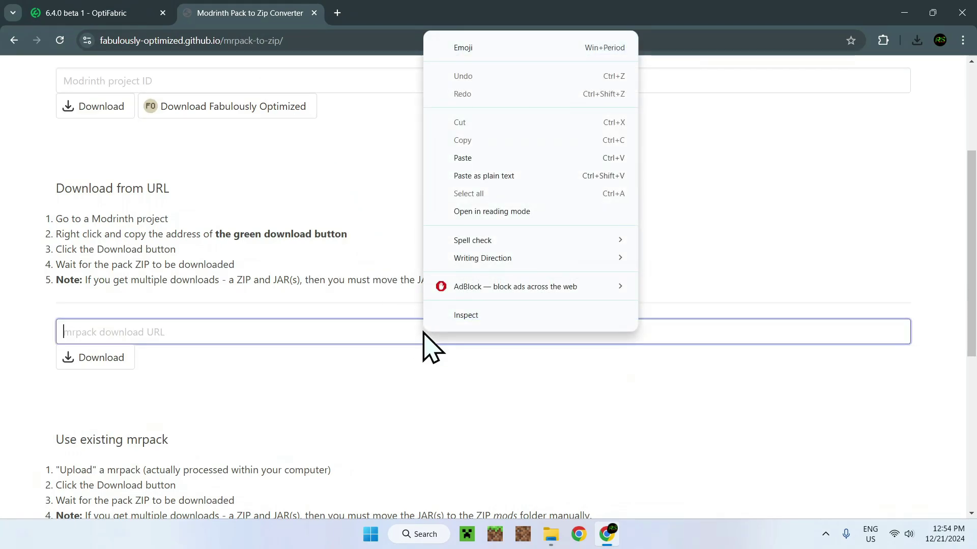
left_click(466, 163)
left_click(103, 359)
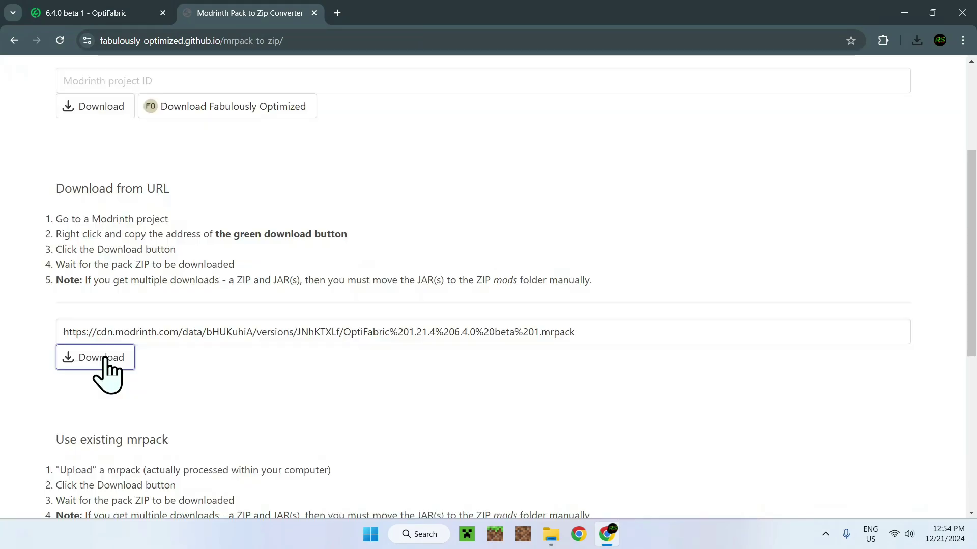
- Replace the converter URL with the 6.3.0-beta-2 download link and download it as a zip
left_click(94, 14)
scroll(590, 359, "down", 1)
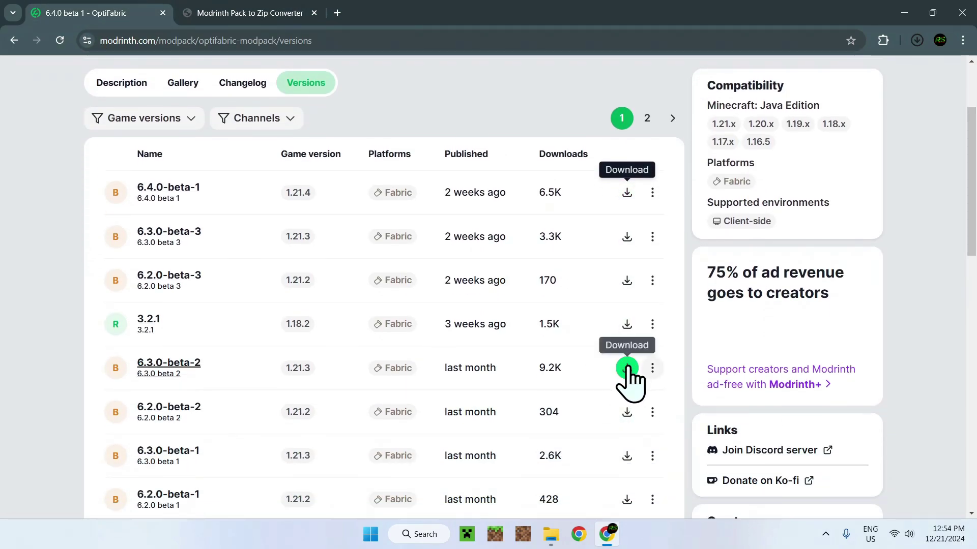
right_click(627, 367)
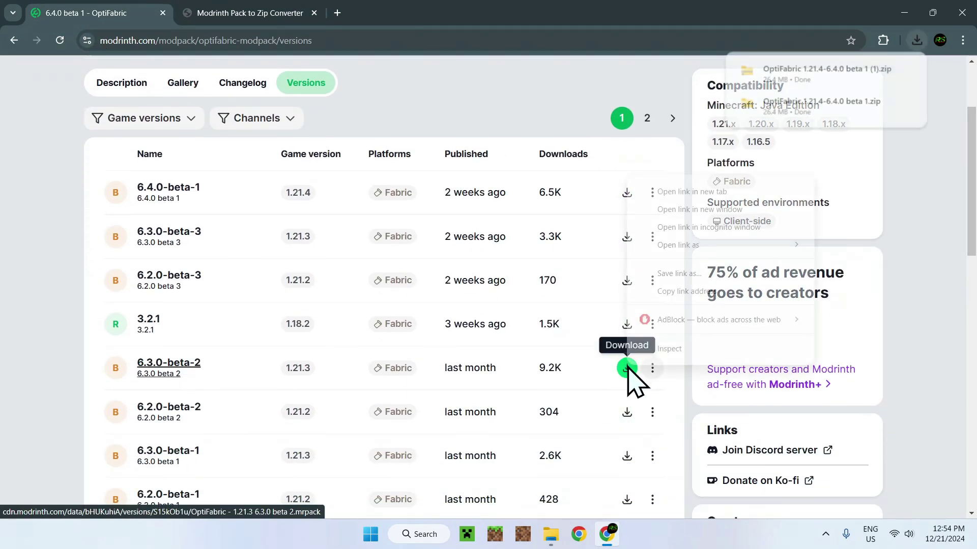
left_click(690, 292)
left_click(237, 14)
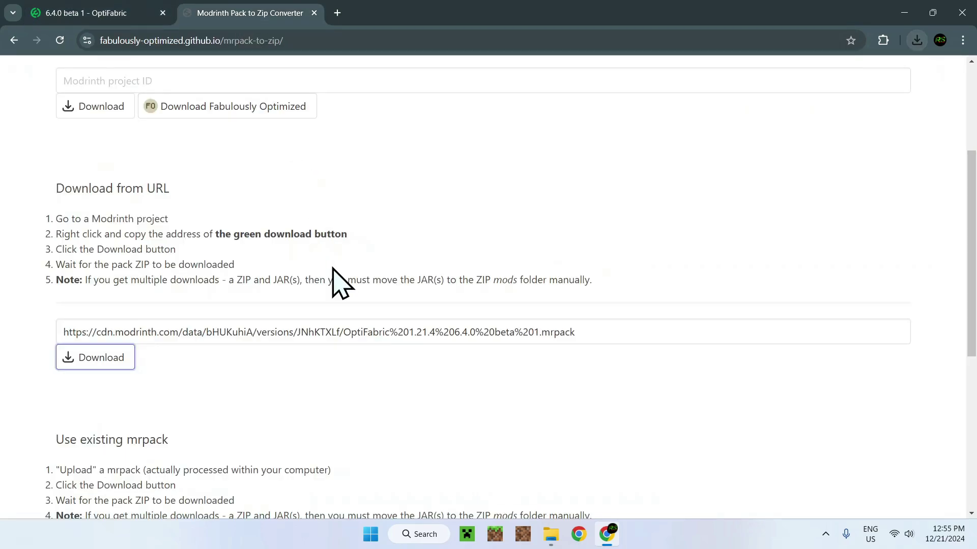
left_click(352, 334)
key("ctrl+a")
key("BackSpace")
right_click(357, 336)
left_click(402, 161)
left_click(127, 361)
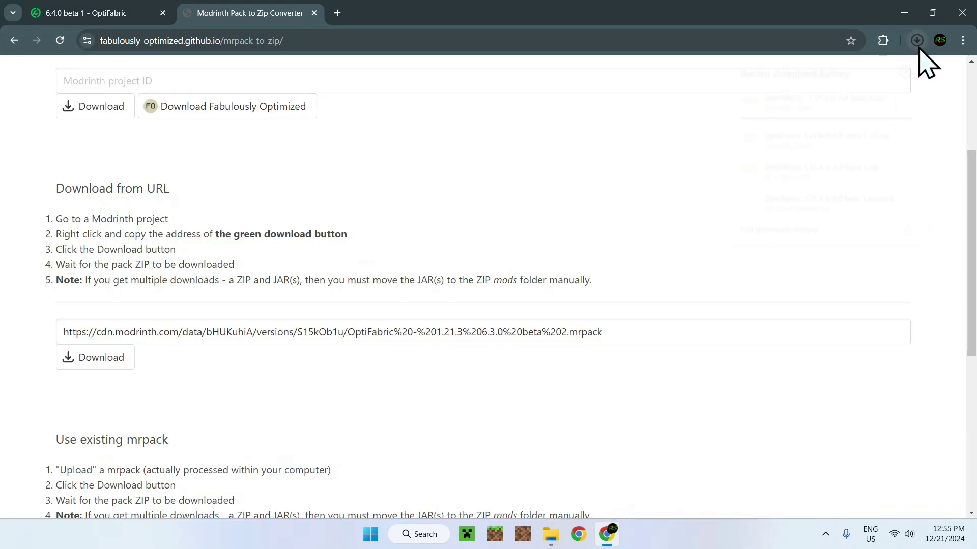
- Confirm the 25.7 MB 1.21.3-6.3.0 beta 2 zip in downloads and reload the converter
left_click(916, 41)
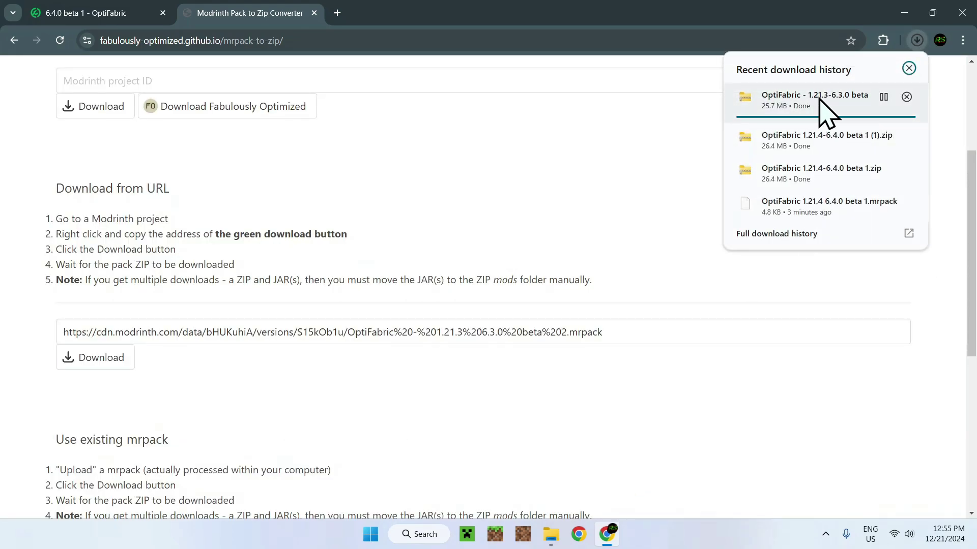
left_click(648, 195)
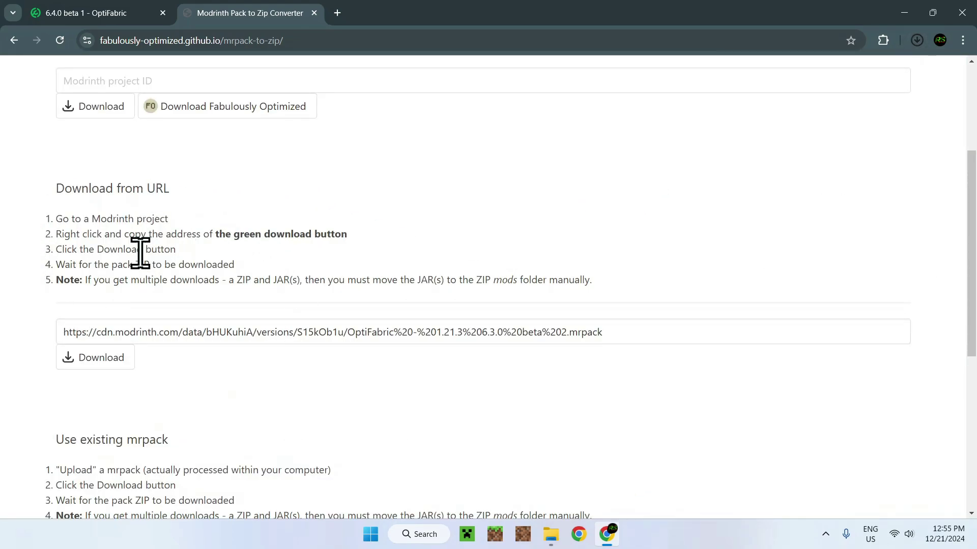
left_click(60, 40)
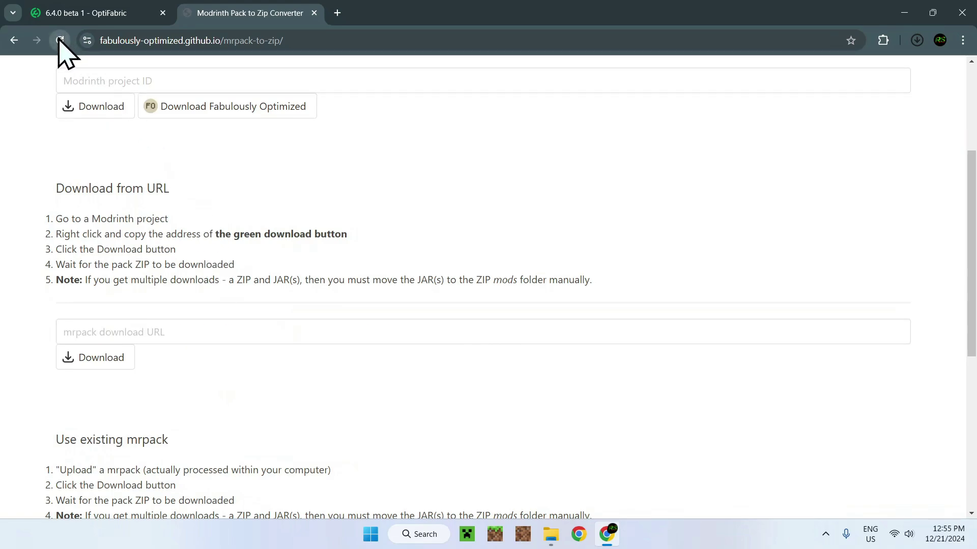
- Download the 6.4.0-beta-1 .mrpack file from OptiFabric's versions list
scroll(176, 219, "down", 5)
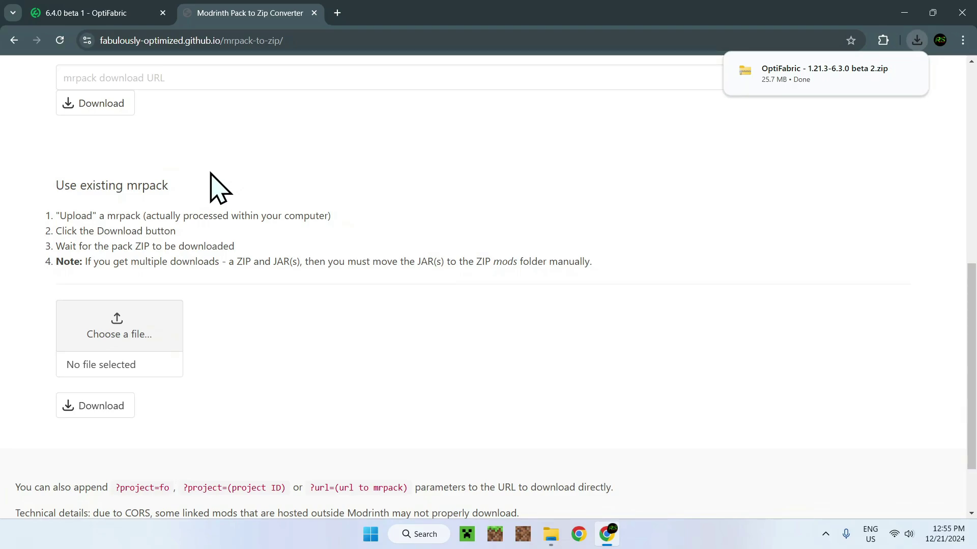
left_click(104, 13)
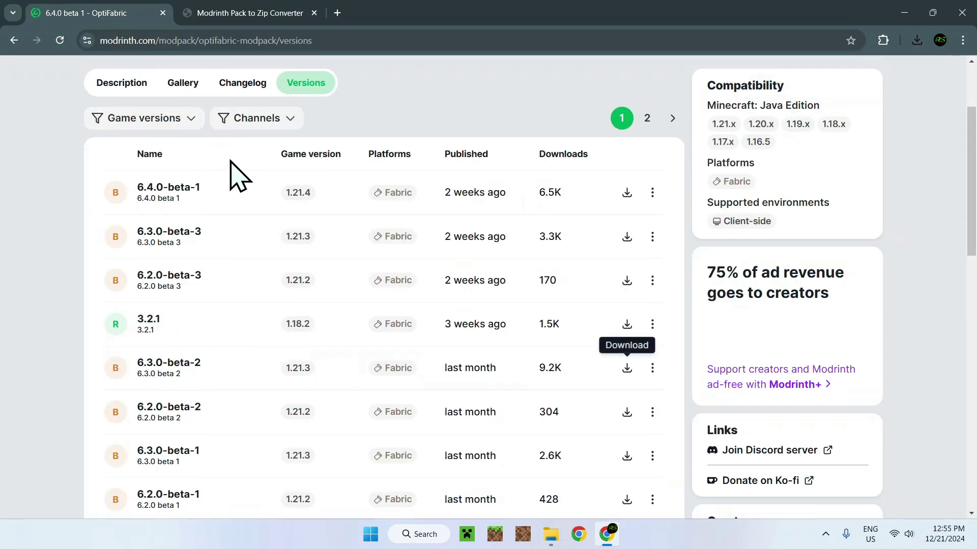
left_click(627, 192)
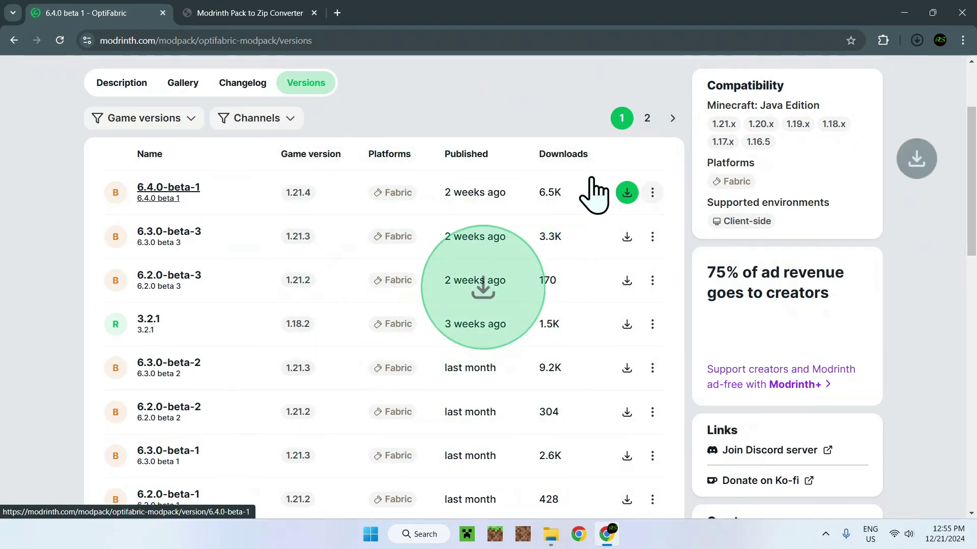
left_click(917, 40)
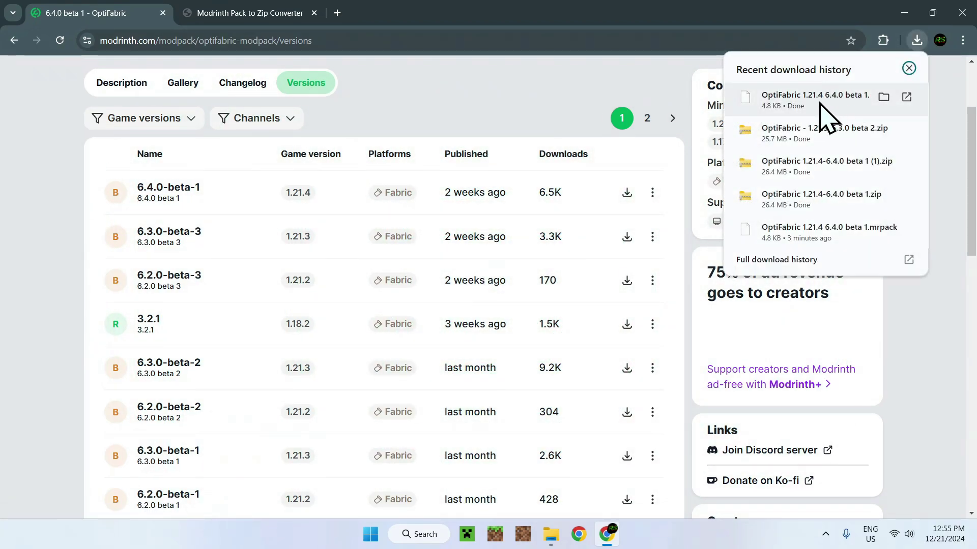
- Upload that .mrpack to the converter and download OptiFabric 1.21.4-6.4.0 beta 1 (2).zip
key("ctrl+Tab")
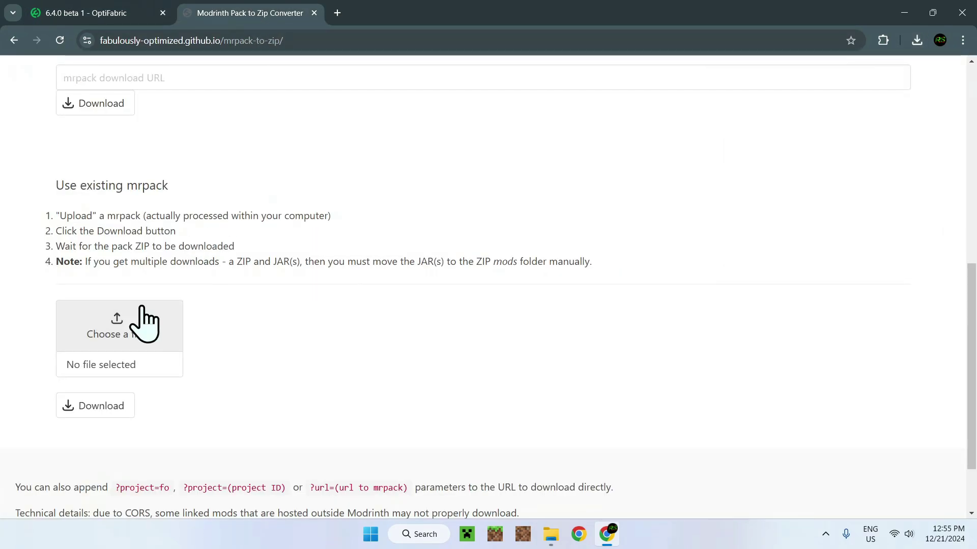
left_click(159, 326)
double_click(231, 111)
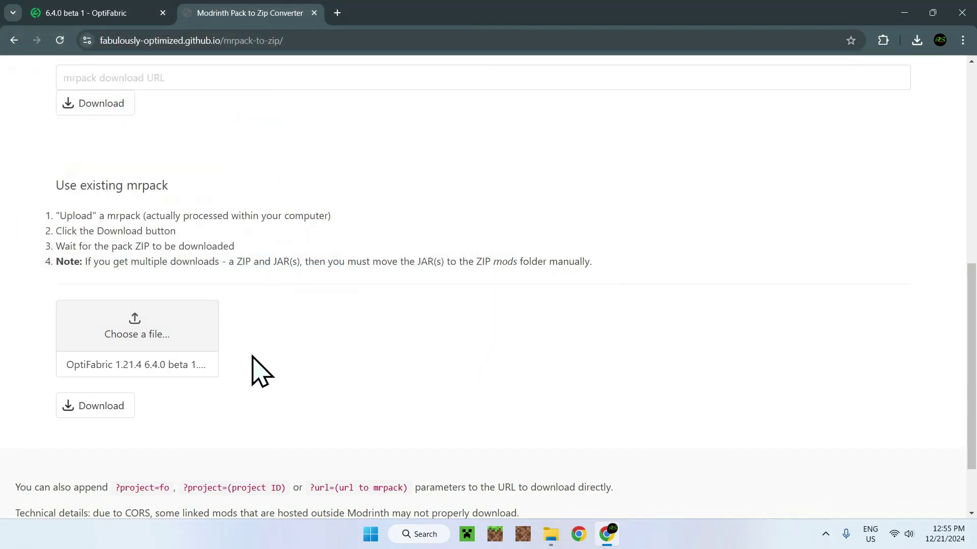
left_click(93, 408)
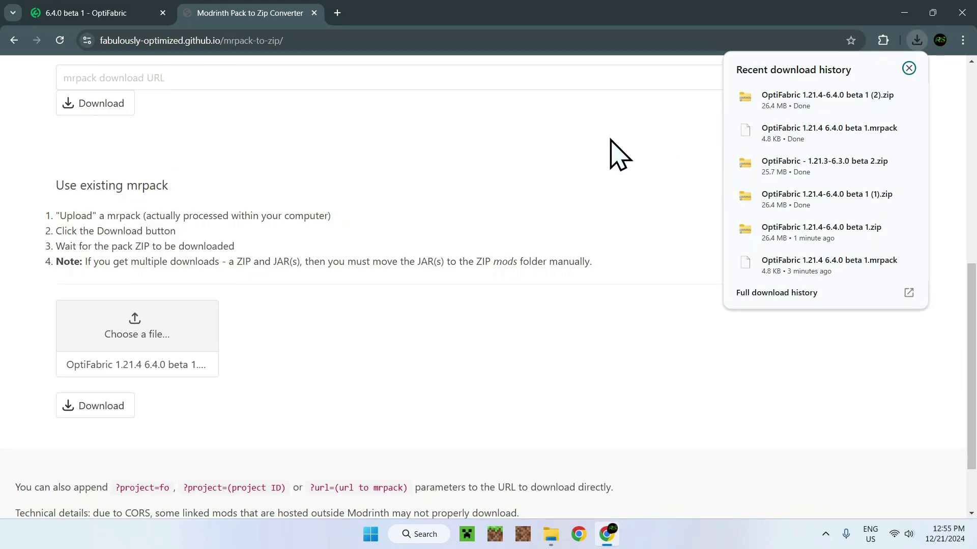
scroll(600, 162, "up", 5)
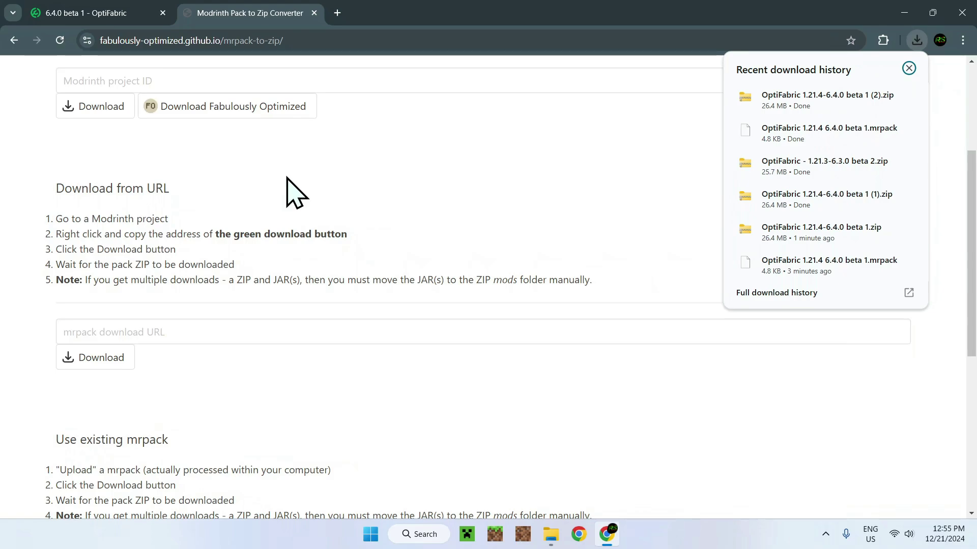
scroll(376, 198, "up", 4)
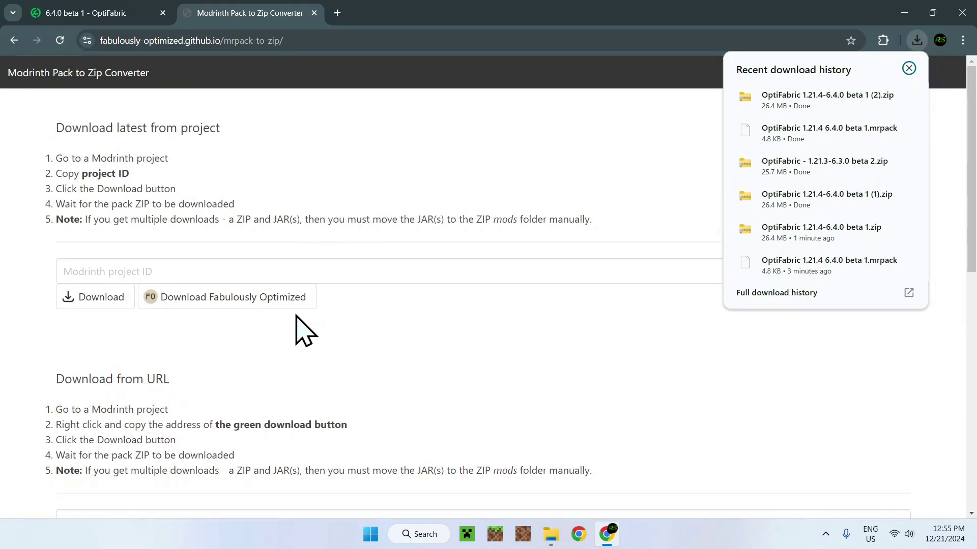
scroll(331, 325, "down", 4)
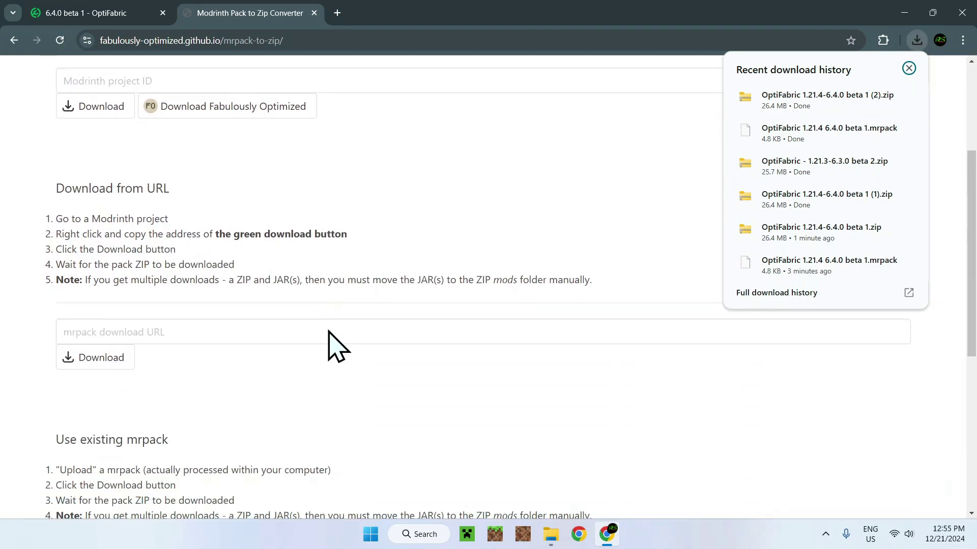
scroll(315, 188, "up", 4)
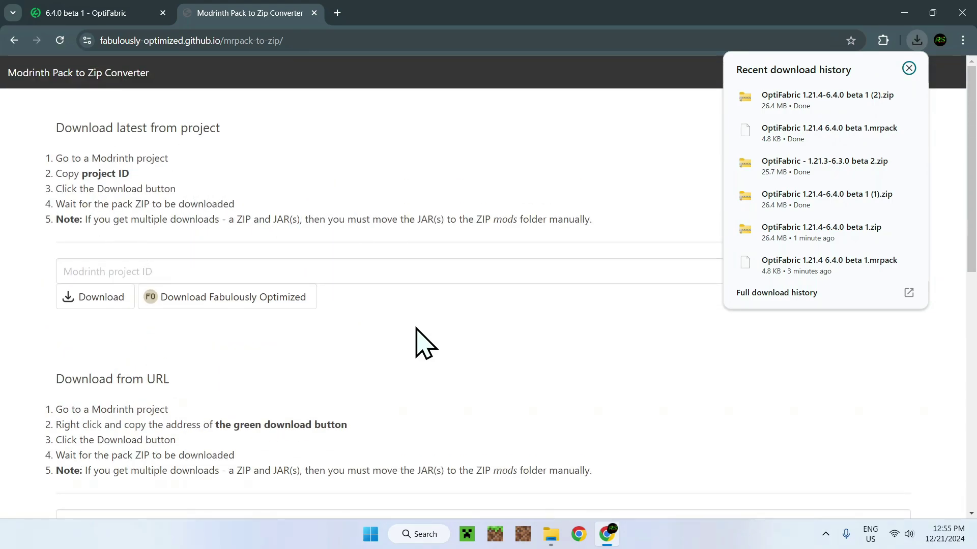
scroll(356, 249, "down", 4)
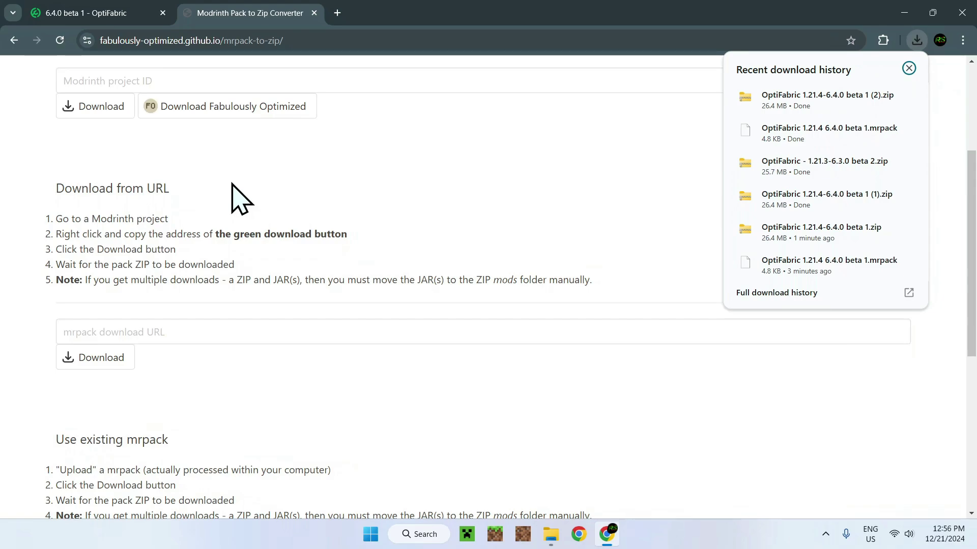
- Delete all five old files from the Downloads folder
left_click(551, 534)
left_click_drag(568, 305, 145, 133)
left_click(230, 70)
- Paste the 6.4.0-beta-1 download link into the converter's URL field and download the 26.4 MB zip
left_click(606, 534)
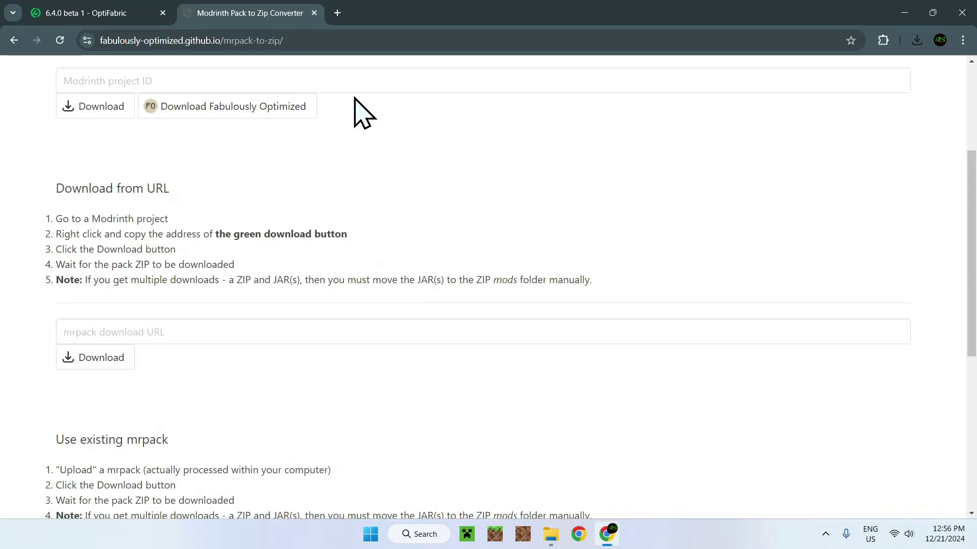
left_click(109, 14)
left_click(121, 82)
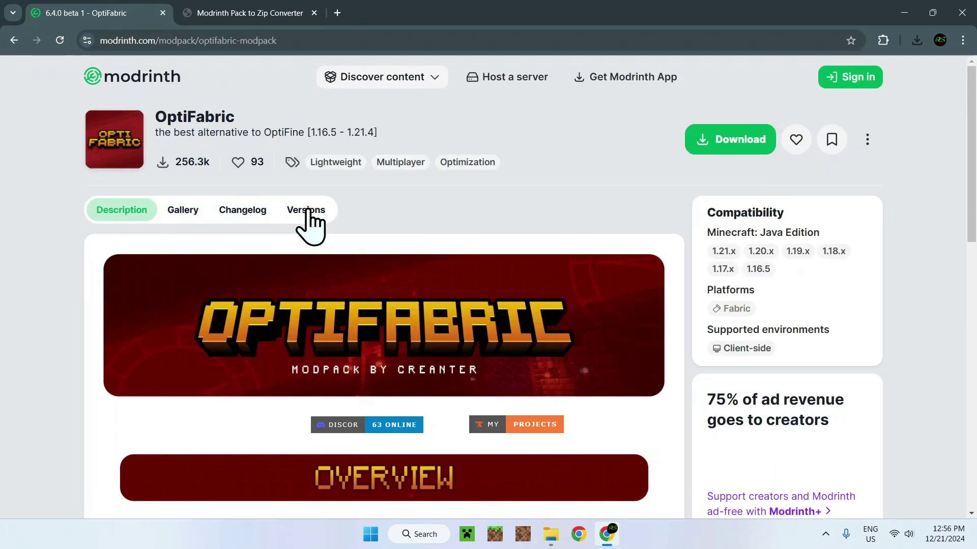
left_click(309, 210)
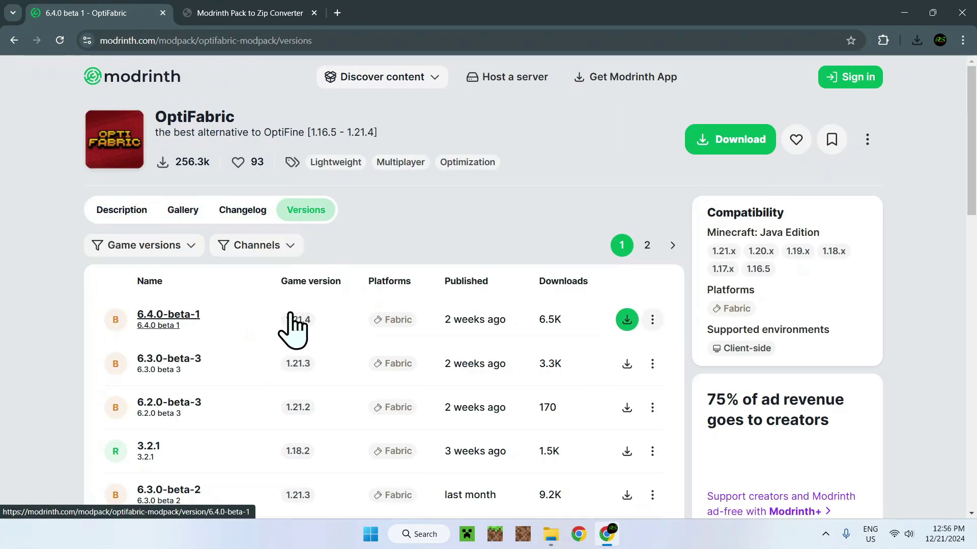
right_click(626, 317)
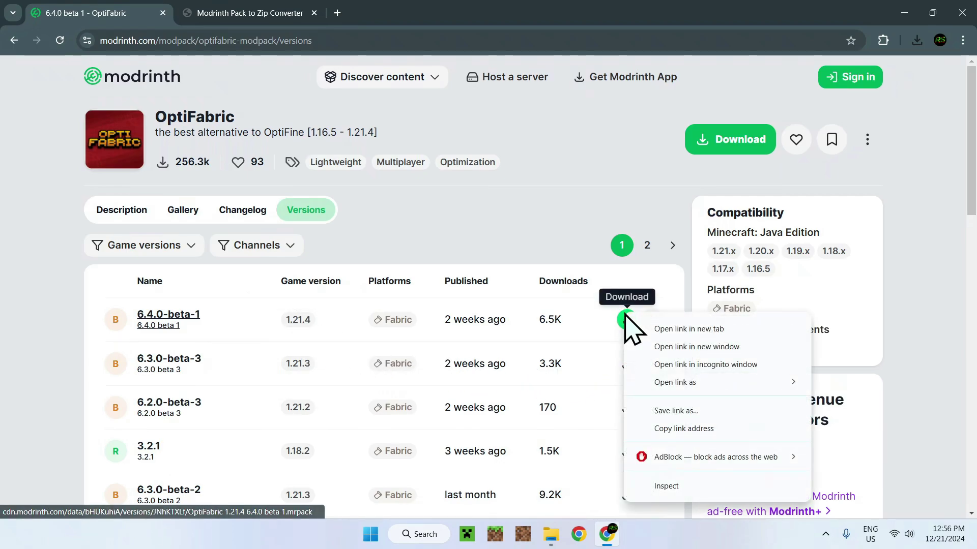
left_click(706, 431)
left_click(260, 15)
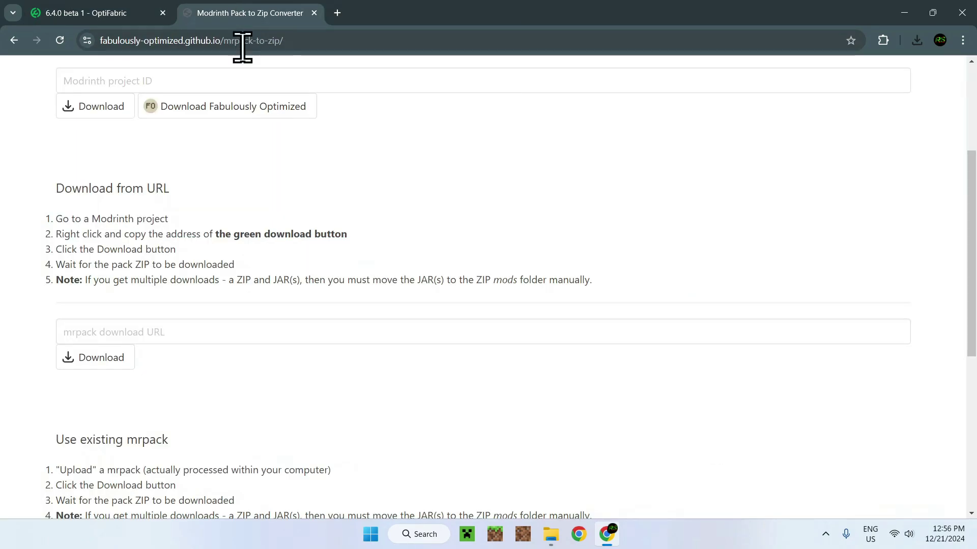
right_click(329, 336)
left_click(363, 165)
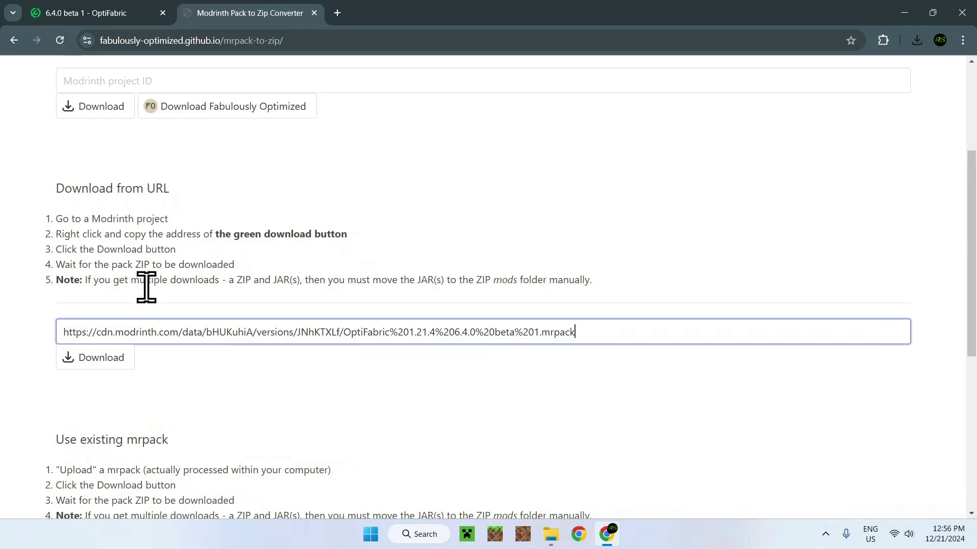
left_click(84, 362)
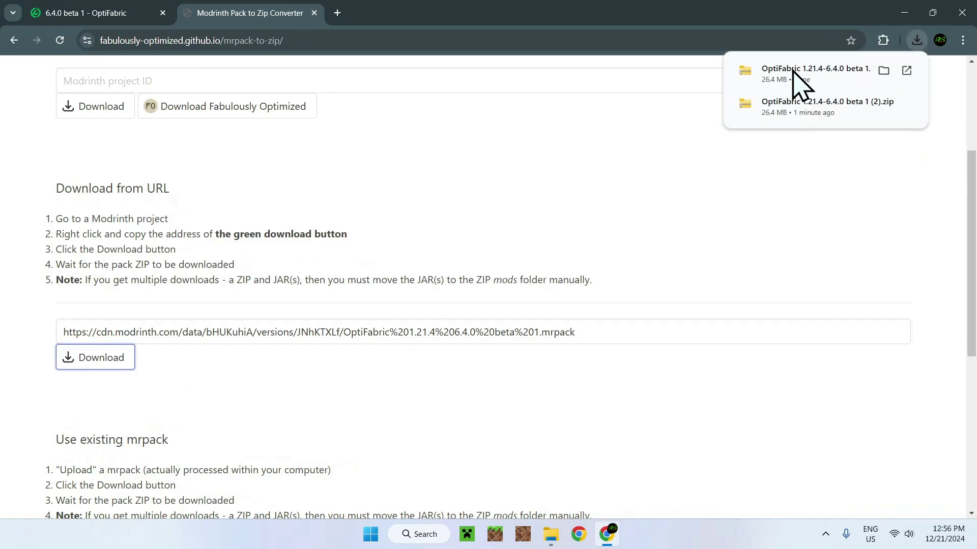
- Move from the Downloads folder back to Chrome's Modrinth Pack to Zip Converter page
left_click(554, 534)
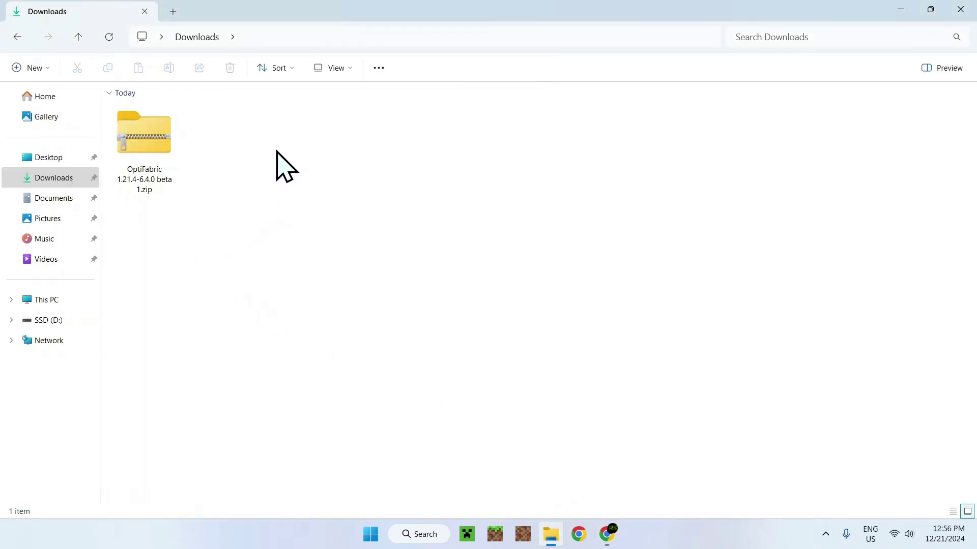
left_click(68, 179)
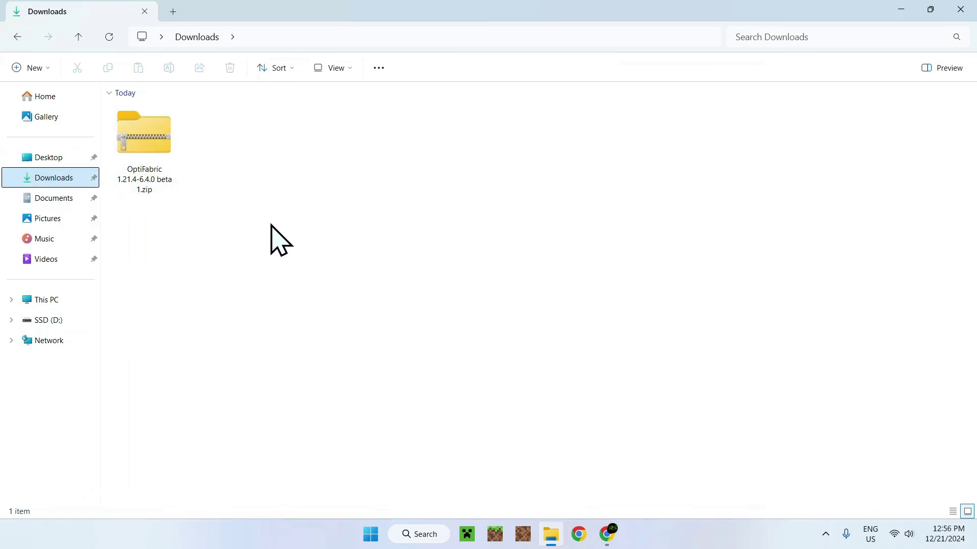
left_click(608, 533)
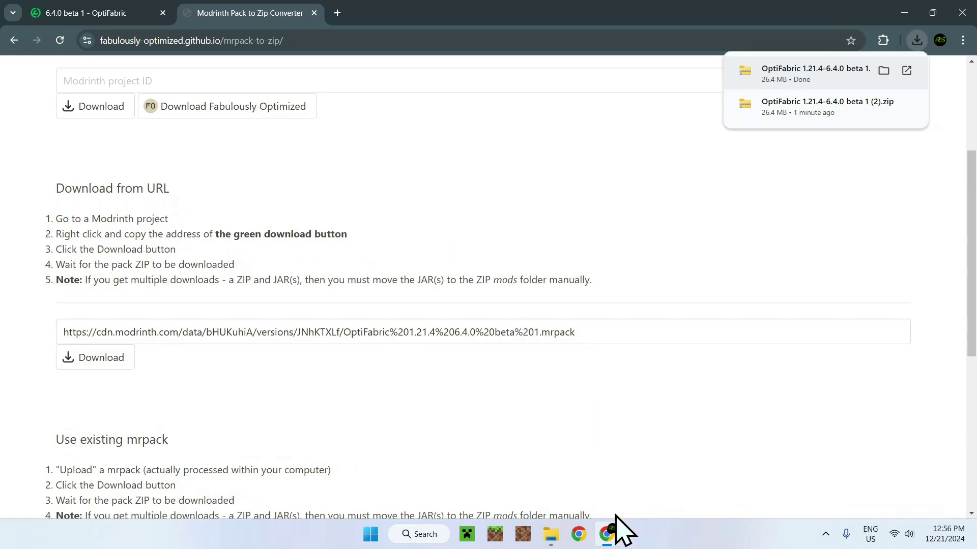
left_click(611, 532)
left_click(614, 534)
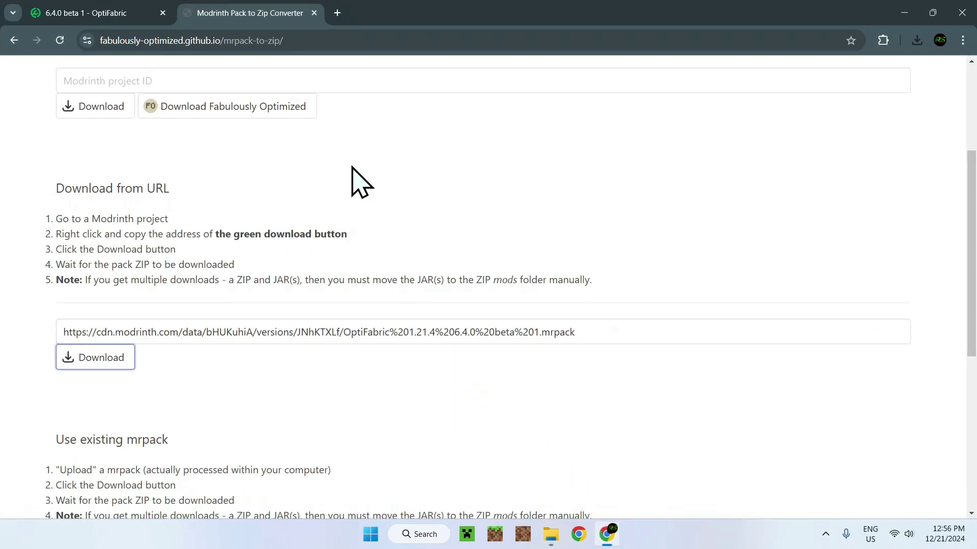
- Search the web for 'Fabric Minecraft' in a new Chrome tab
left_click(105, 15)
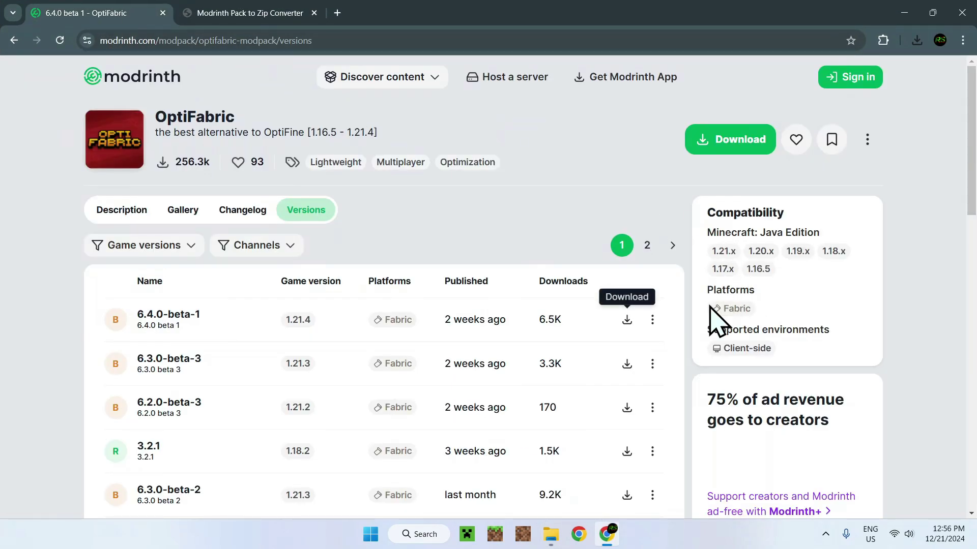
left_click(337, 13)
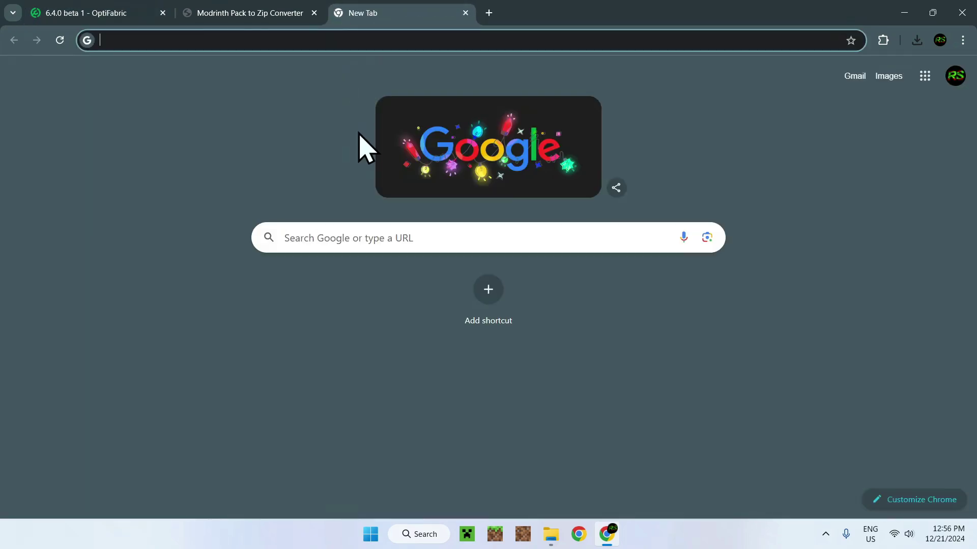
left_click(393, 237)
type("F")
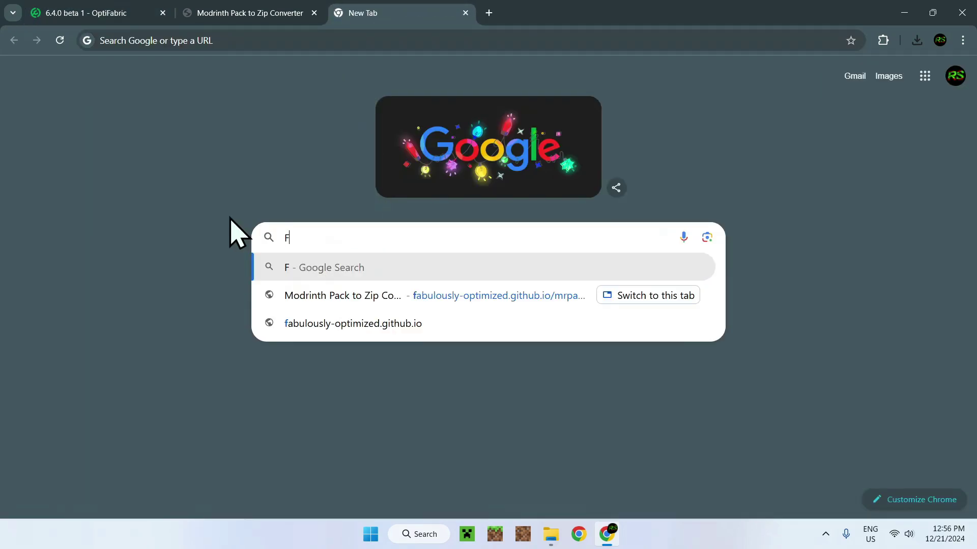
type("abric Minecraft")
key("Return")
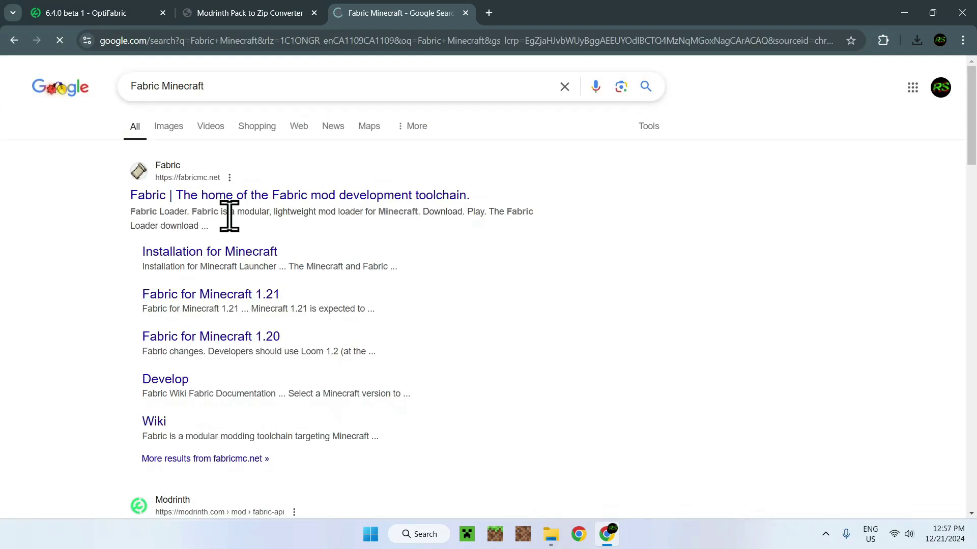
- Download fabric-installer-1.0.1.exe for Windows from fabricmc.net, then close Chrome and Downloads
left_click(168, 198)
left_click(479, 224)
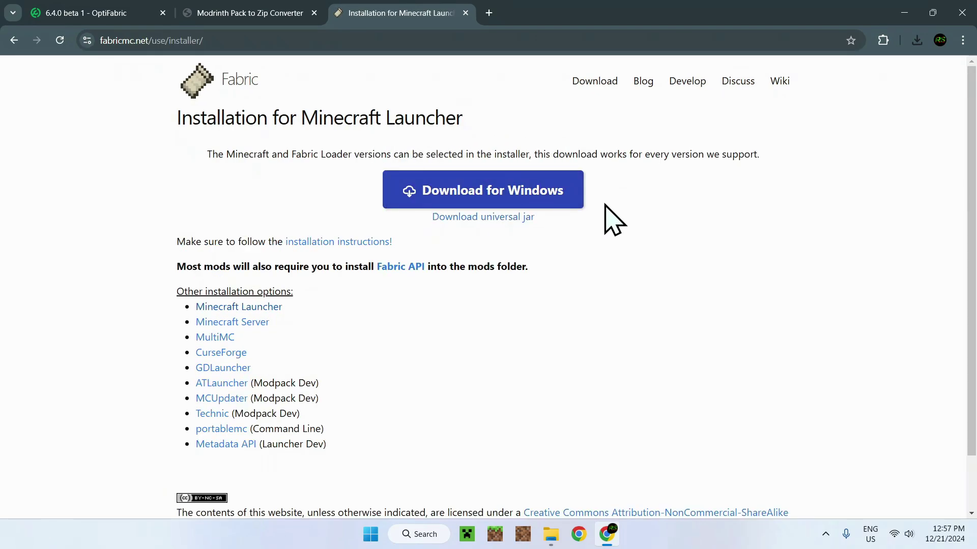
left_click(457, 192)
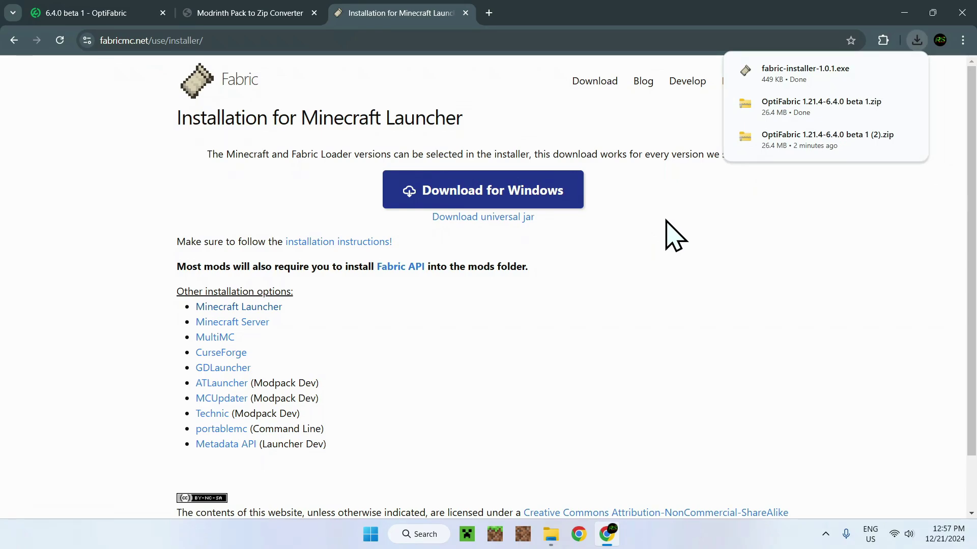
left_click(962, 13)
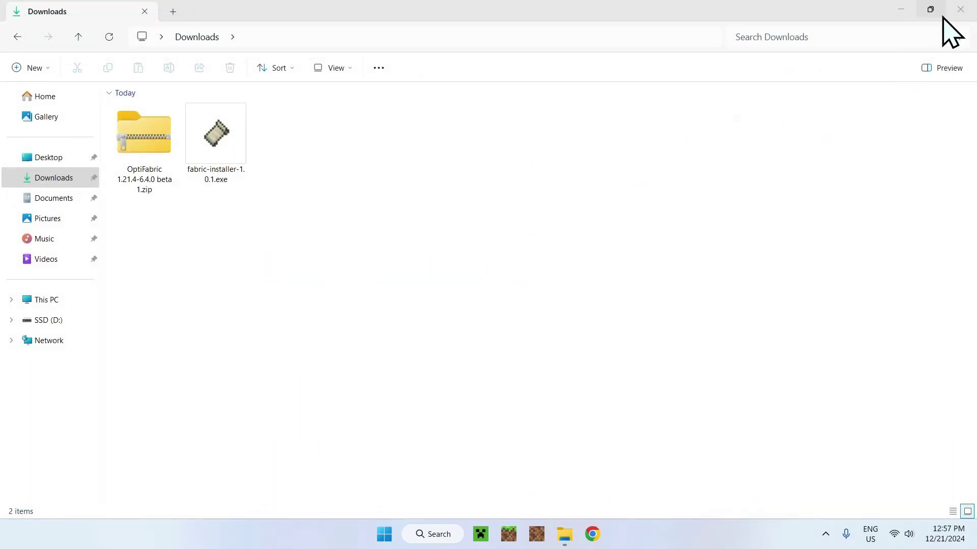
left_click(959, 10)
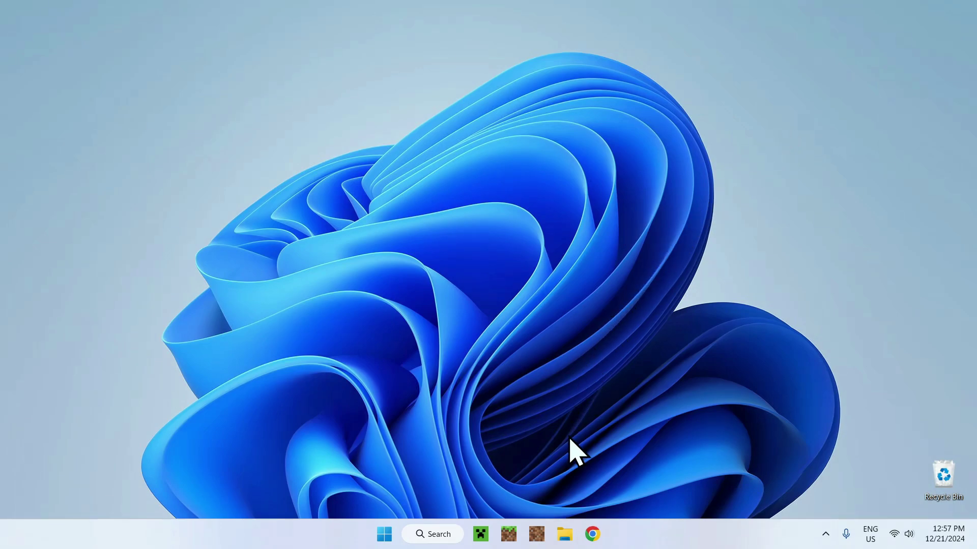
- Extract OptiFabric 1.21.4-6.4.0 beta 1.zip into its suggested folder in Downloads
left_click(564, 534)
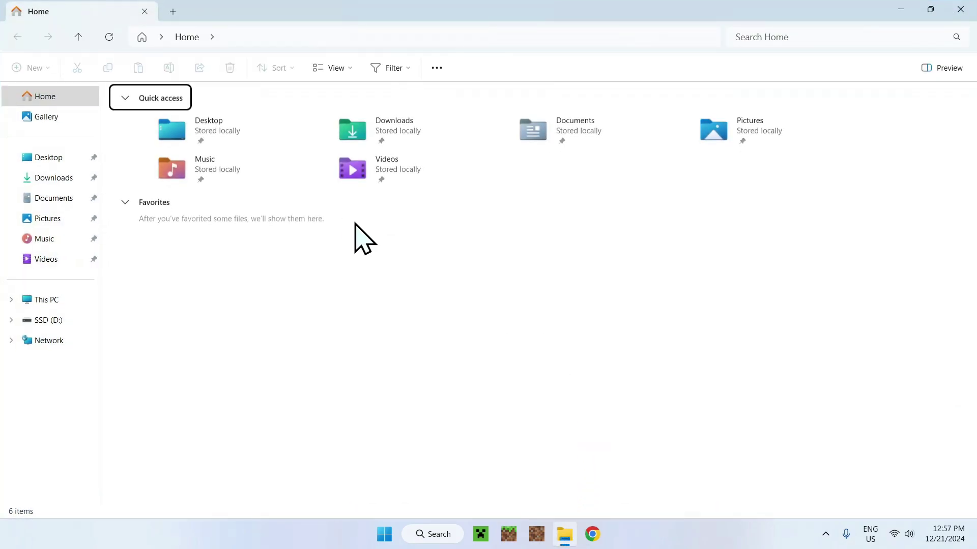
left_click(91, 178)
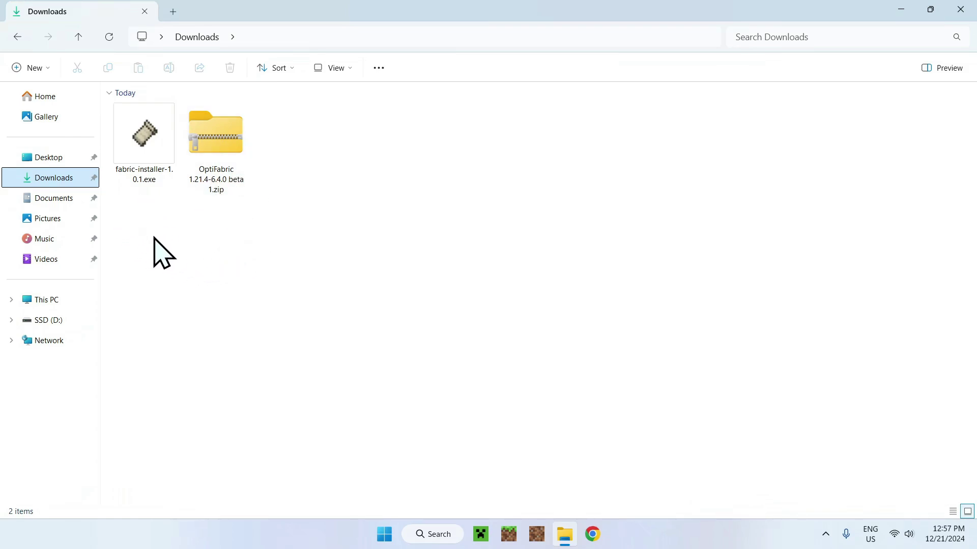
right_click(236, 139)
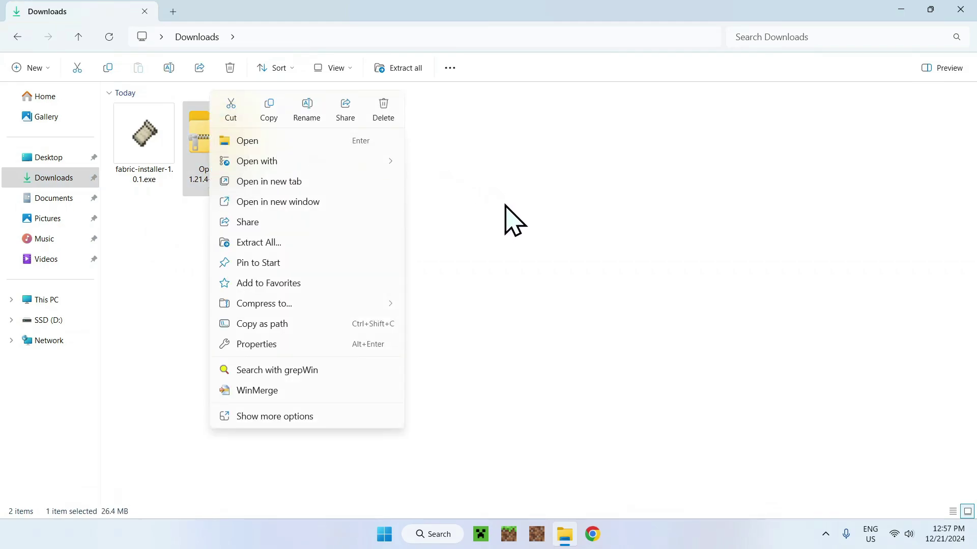
left_click(257, 243)
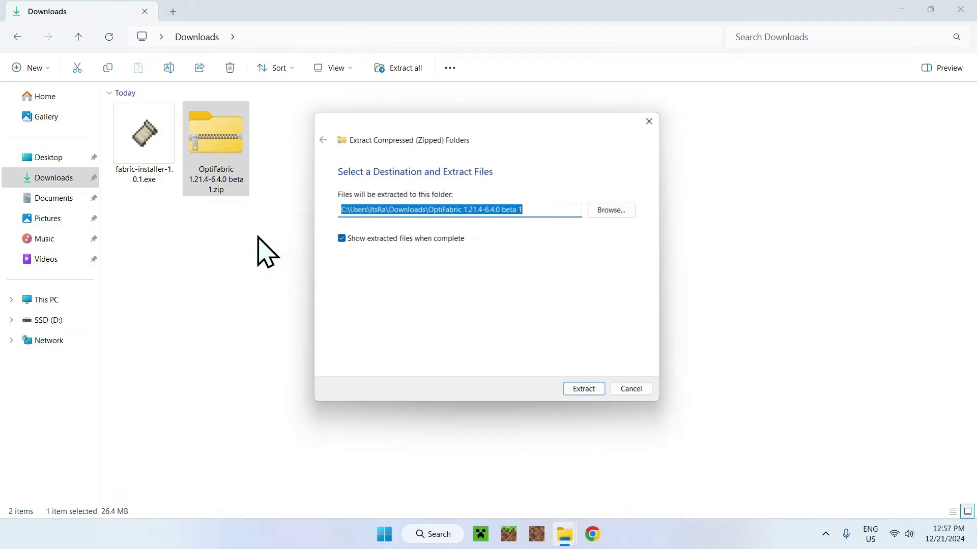
left_click(590, 395)
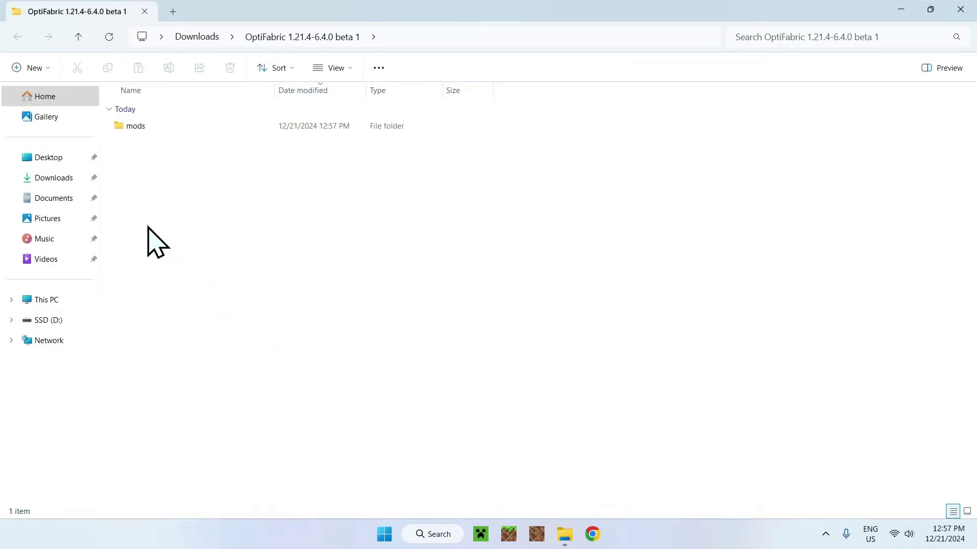
- Check that the extracted folder's mods subfolder holds 28 jars, then return to Downloads
left_click(64, 179)
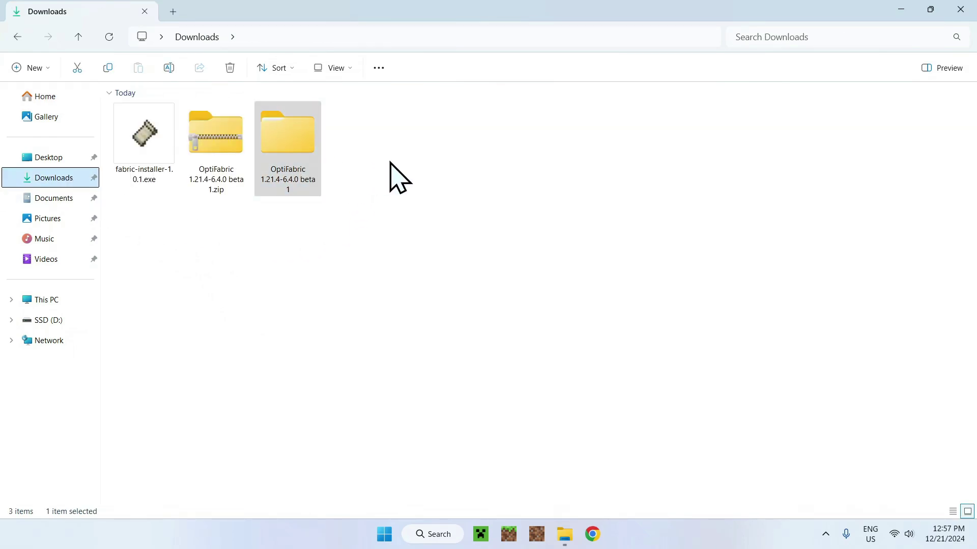
double_click(287, 136)
double_click(243, 128)
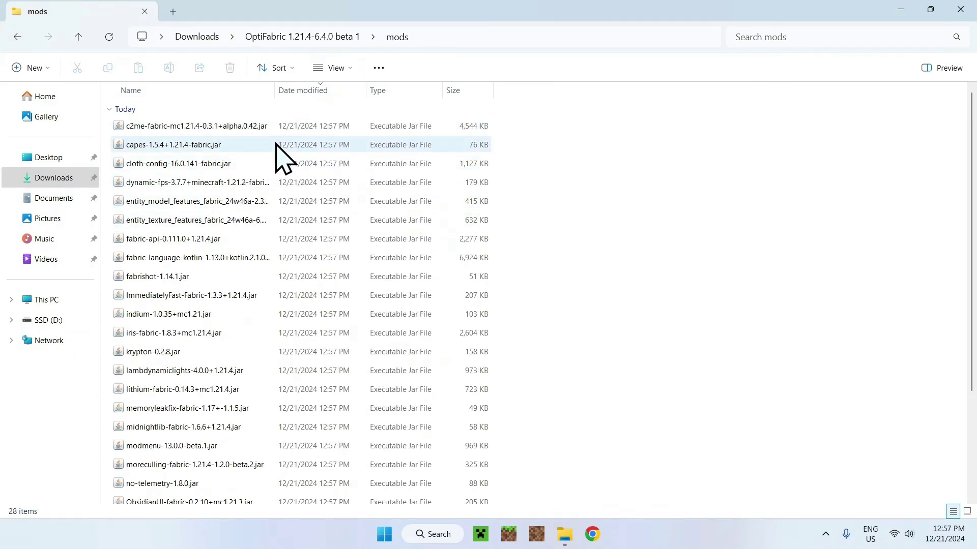
left_click(51, 181)
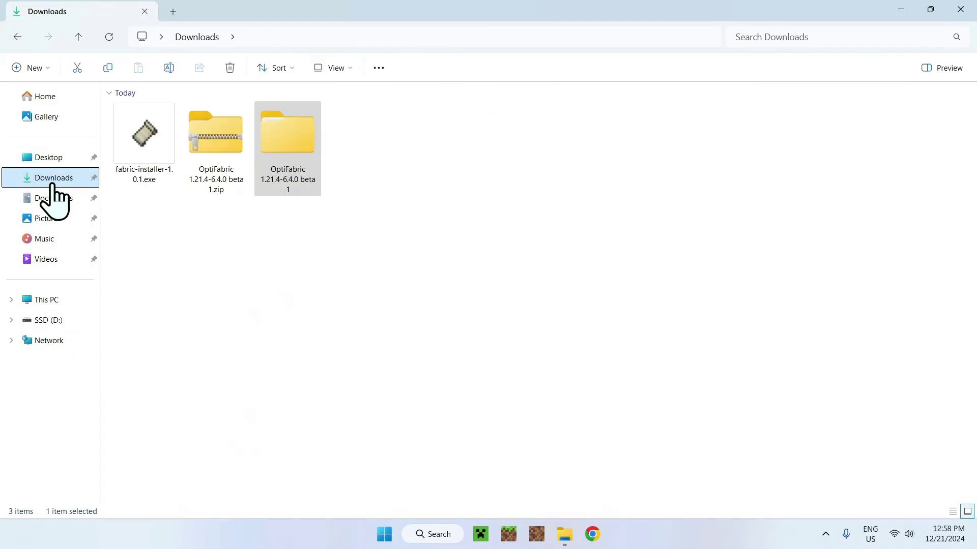
left_click(211, 222)
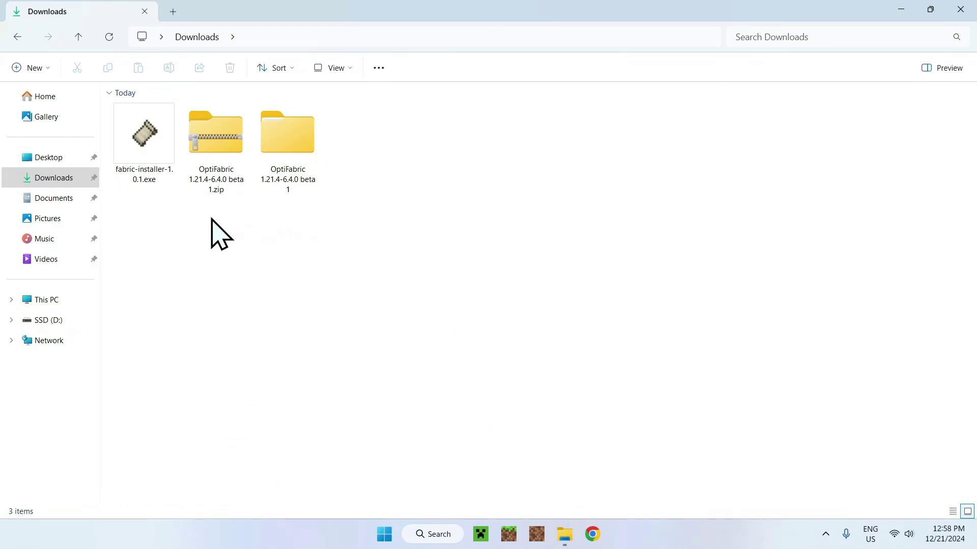
- Run fabric-installer-1.0.1.exe to install Fabric Loader 0.16.9 for Minecraft 1.21.4, then close it
double_click(136, 174)
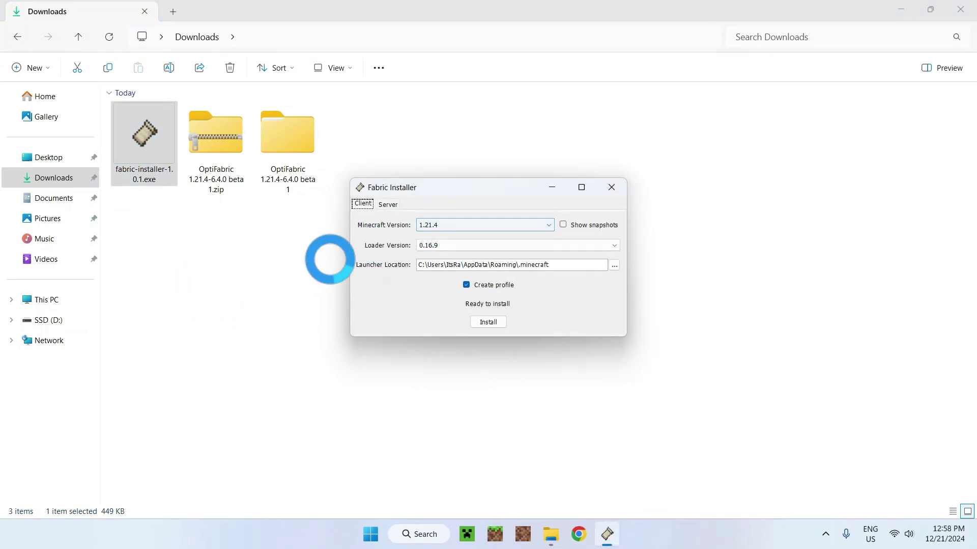
left_click(489, 322)
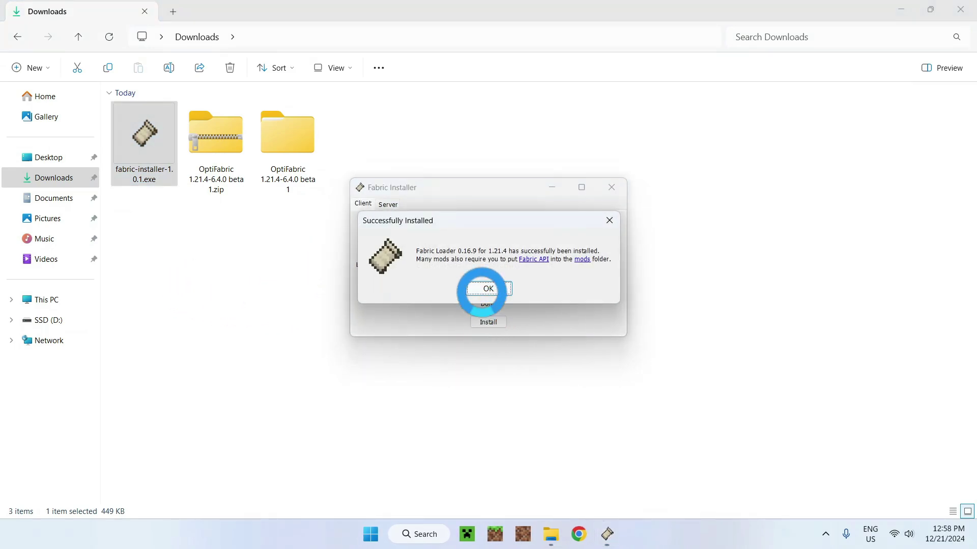
left_click(486, 320)
left_click(611, 193)
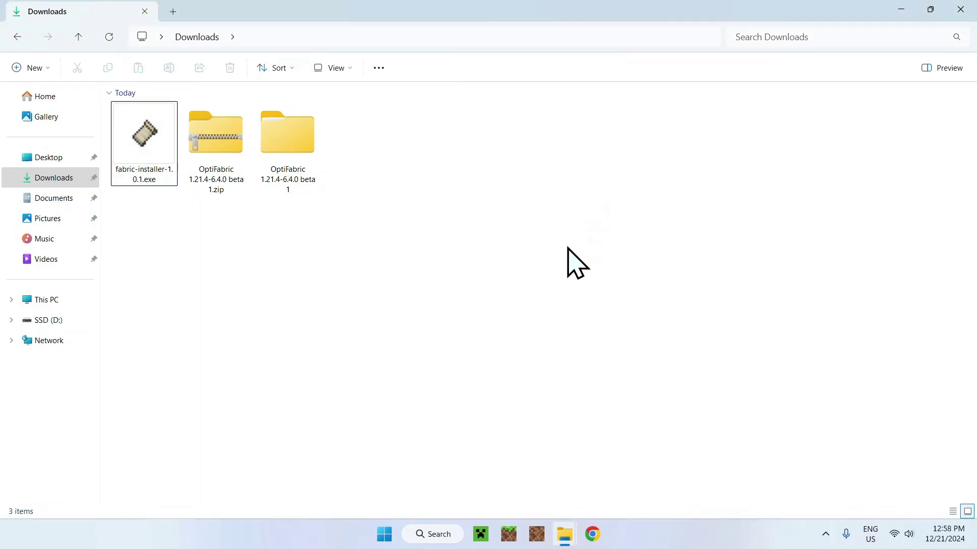
- Open the fabric-loader-1.21.4 installation's .minecraft folder from the launcher's Installations list
left_click(481, 534)
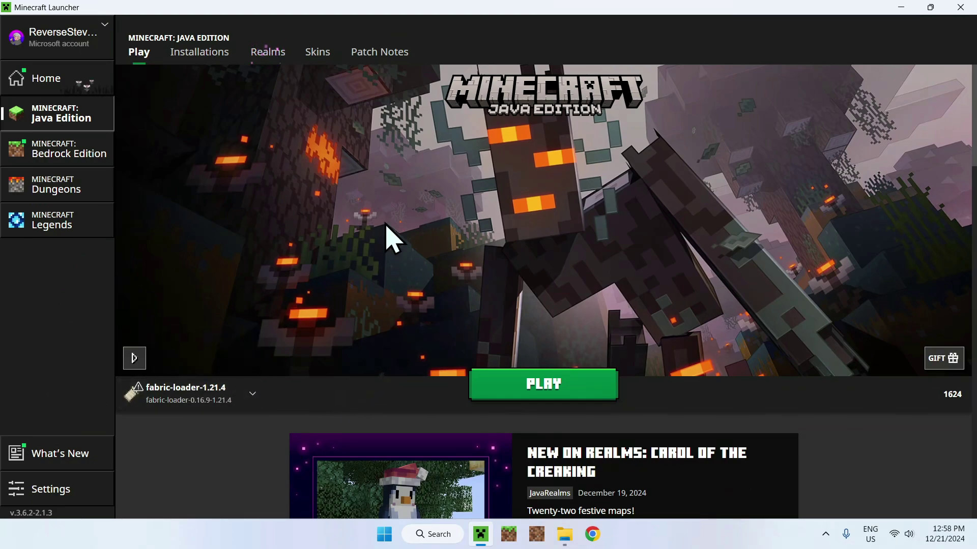
left_click(198, 65)
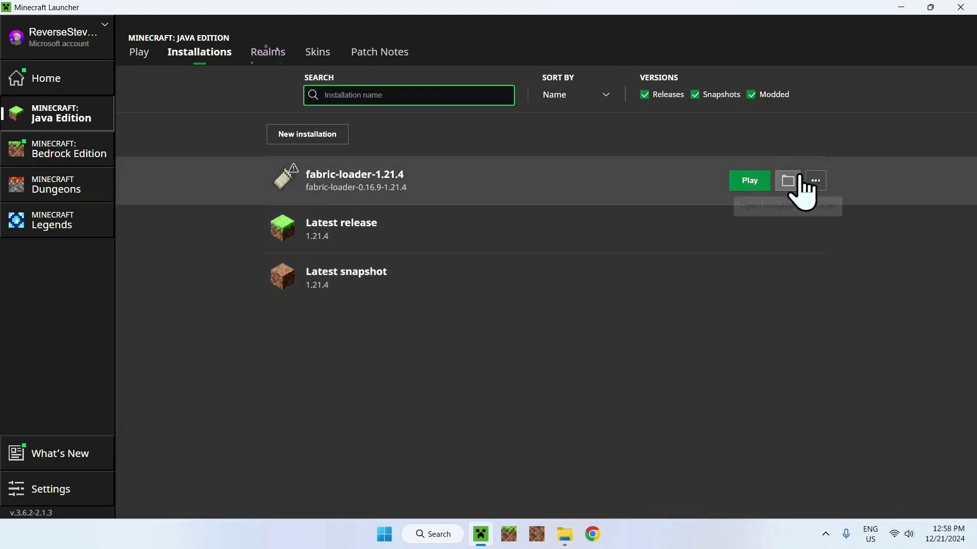
left_click(788, 185)
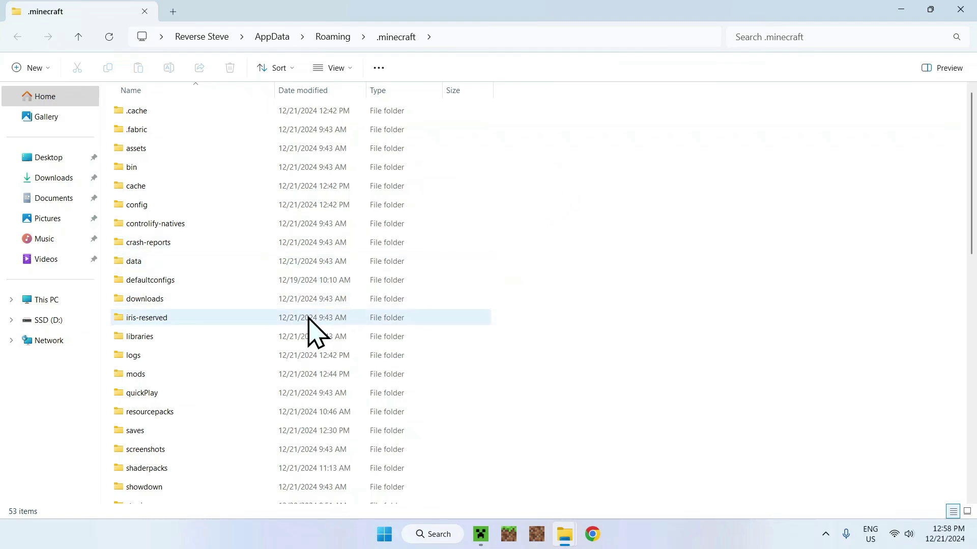
- Select and copy all 28 jar files in the extracted OptiFabric mods folder
left_click(209, 375)
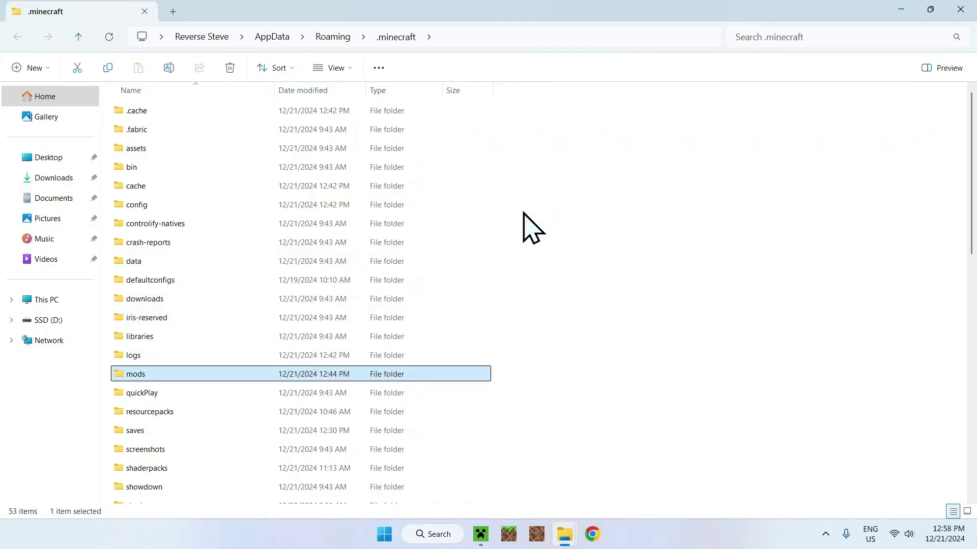
double_click(244, 373)
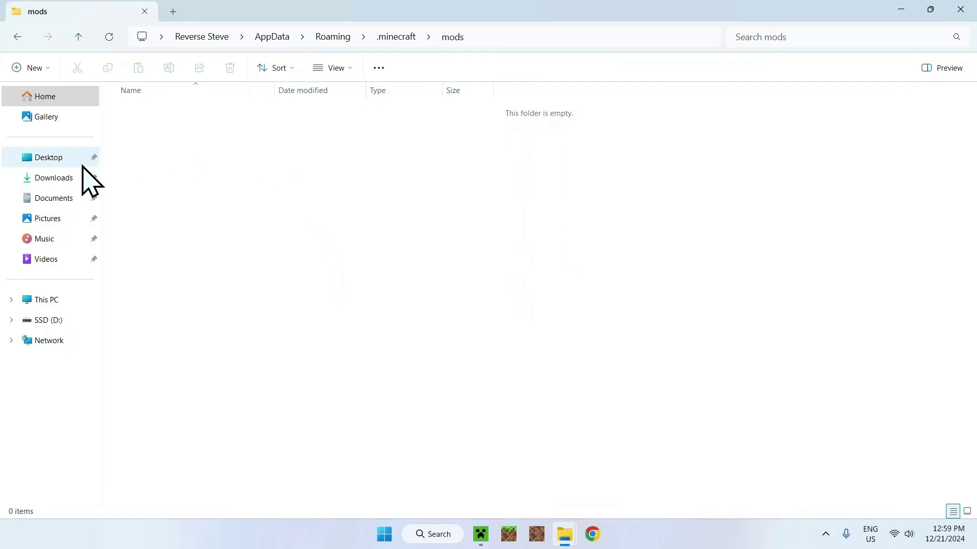
left_click(56, 178)
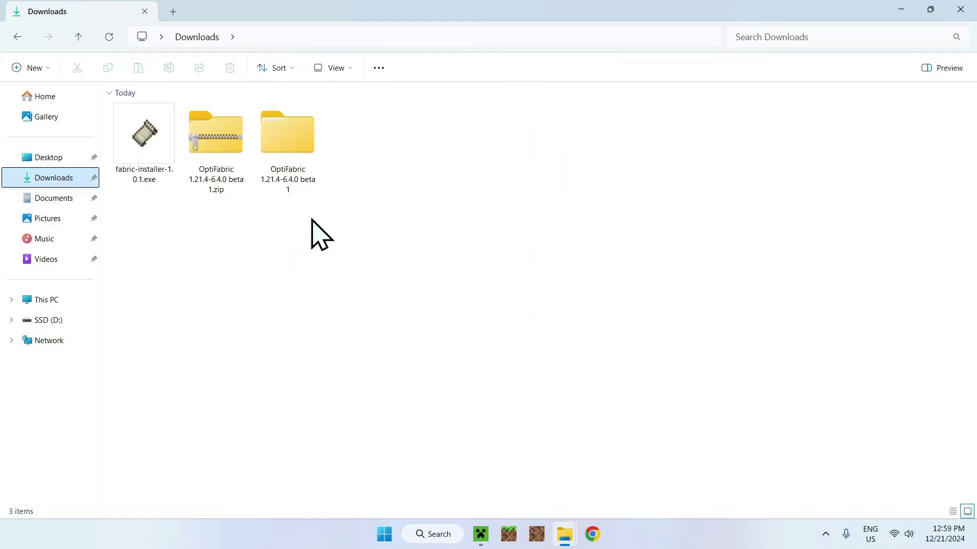
left_click(287, 177)
double_click(287, 176)
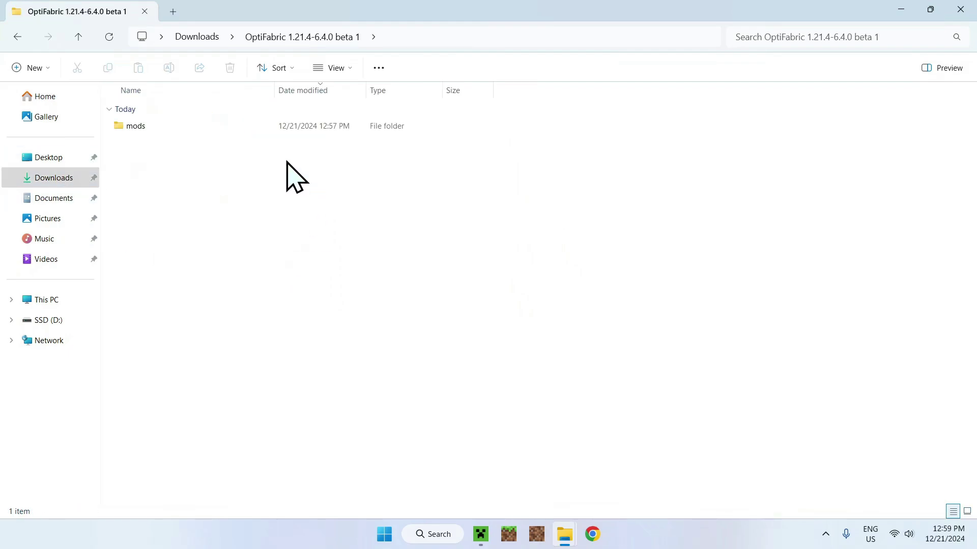
double_click(239, 127)
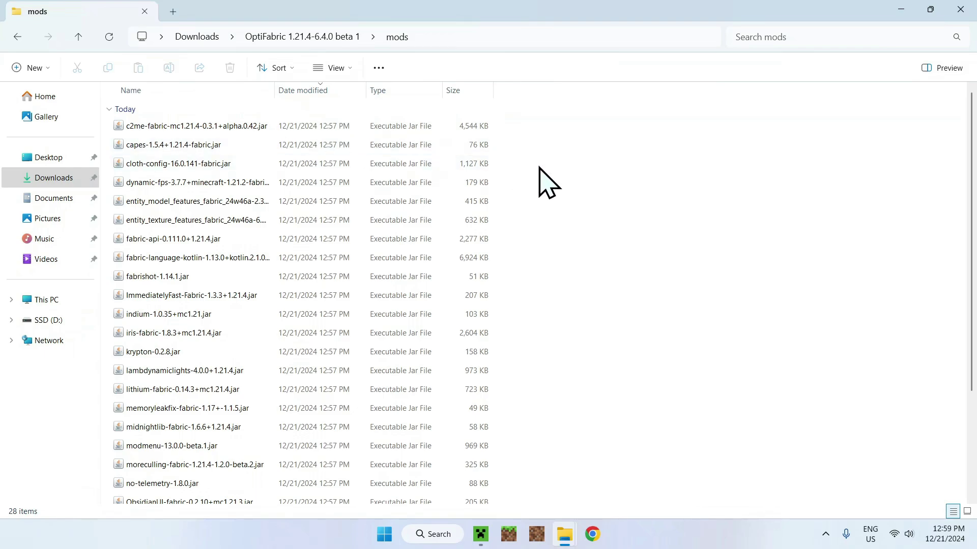
key("ctrl+a")
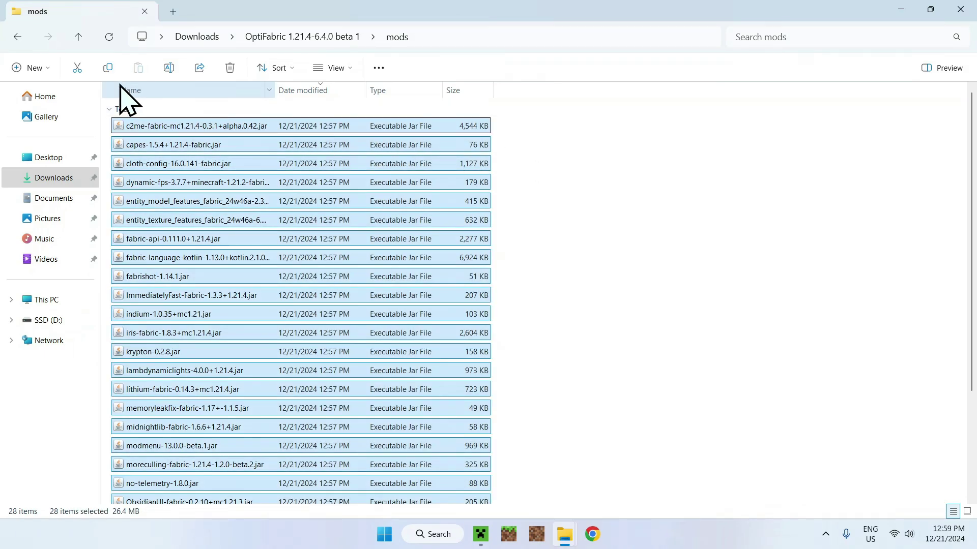
left_click(109, 75)
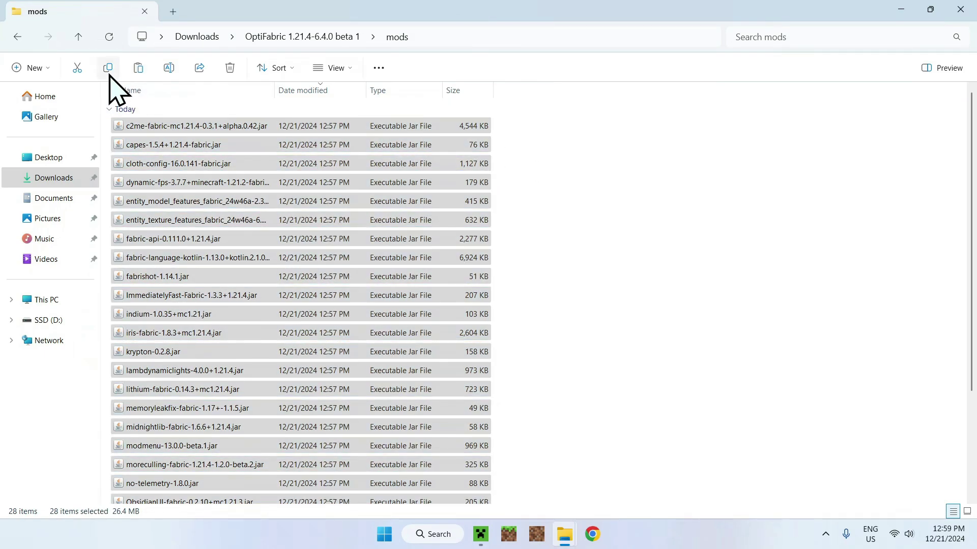
- Paste the 28 jars into the empty .minecraft\mods folder
left_click(481, 534)
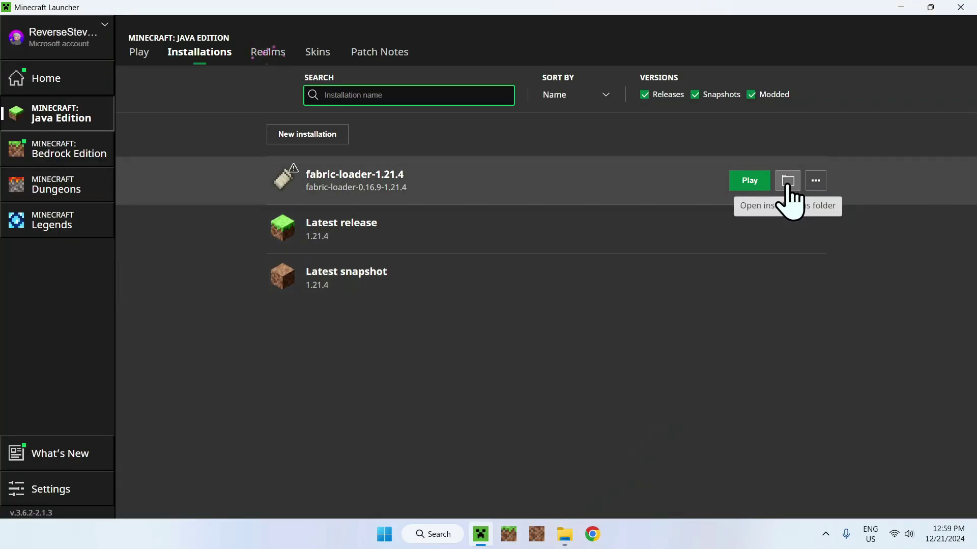
left_click(788, 184)
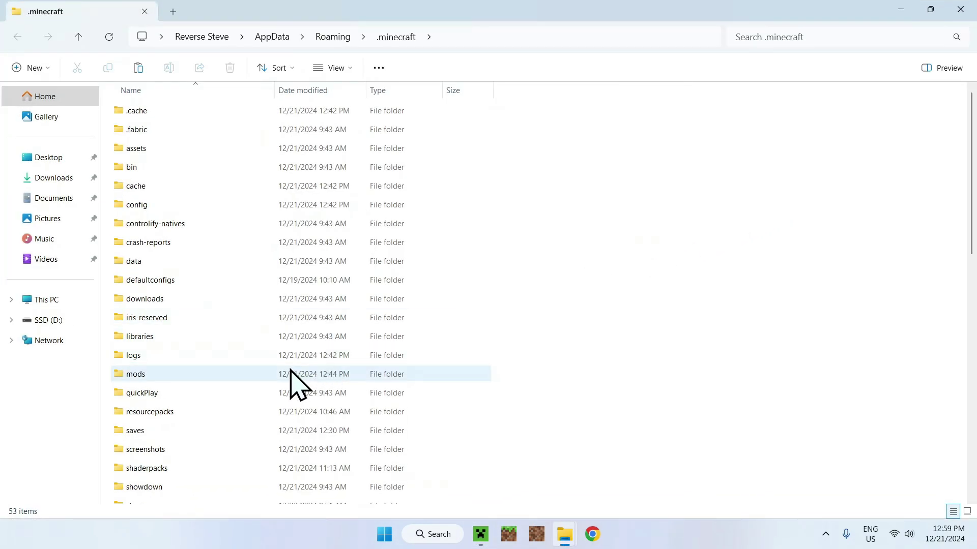
double_click(288, 374)
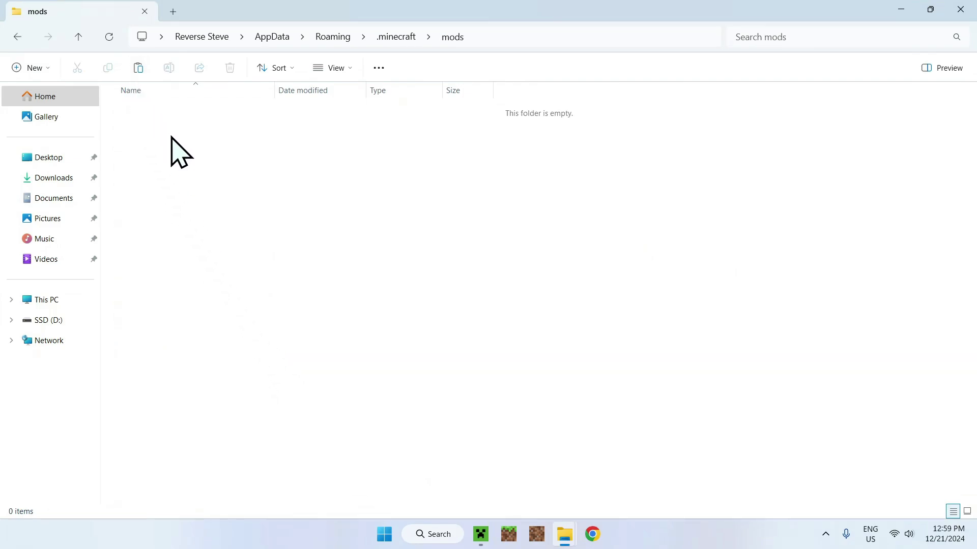
key("ctrl+v")
left_click(542, 293)
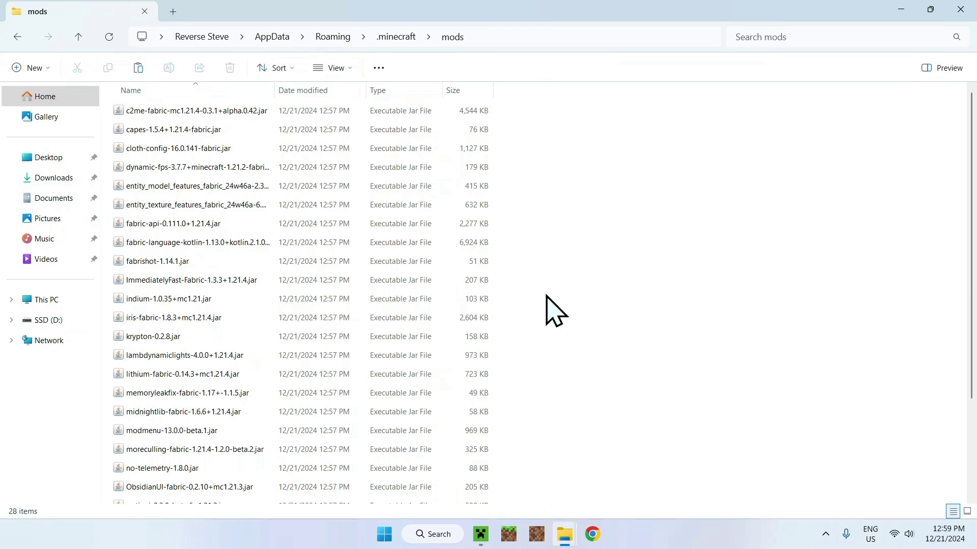
- Browse between .minecraft and the extracted OptiFabric folder, finishing on .minecraft's 53 items
left_click(396, 36)
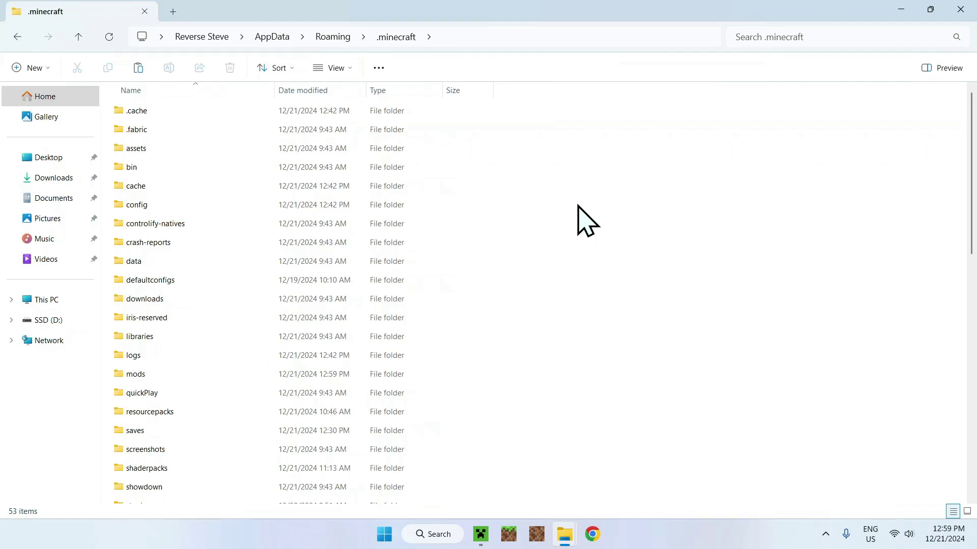
left_click(53, 178)
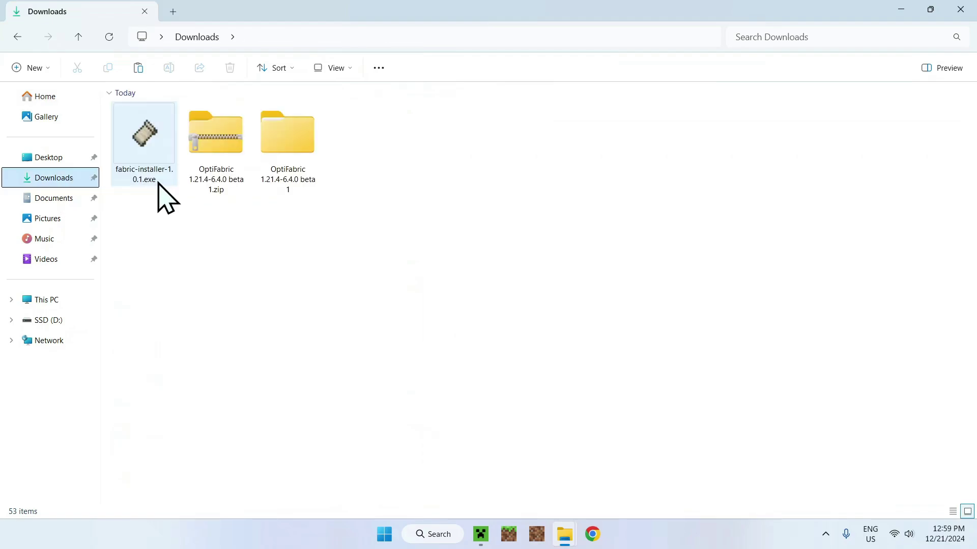
double_click(303, 176)
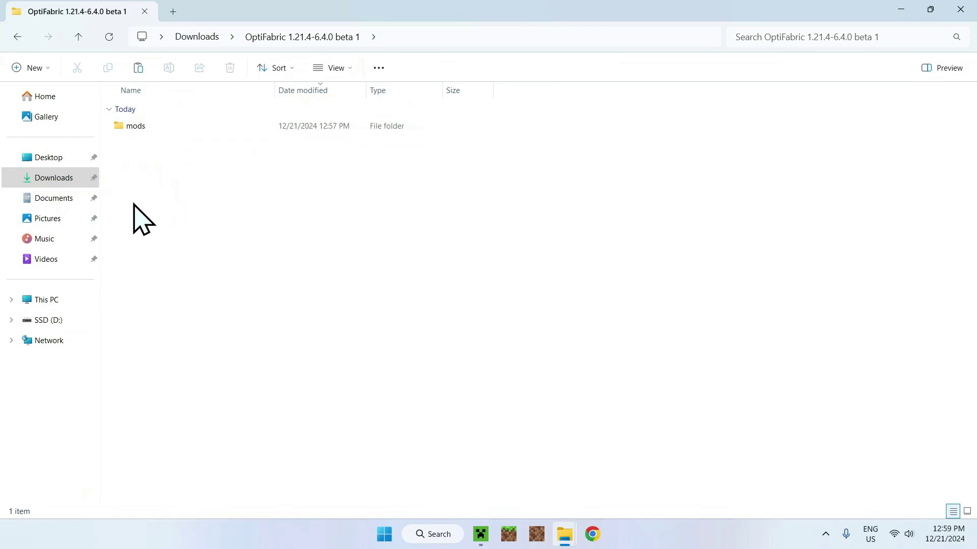
left_click(17, 38)
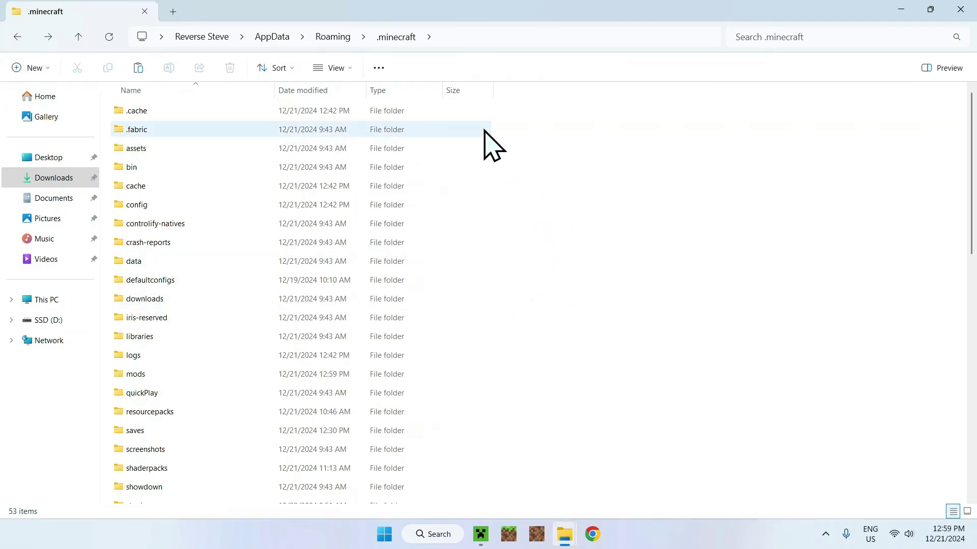
left_click(62, 183)
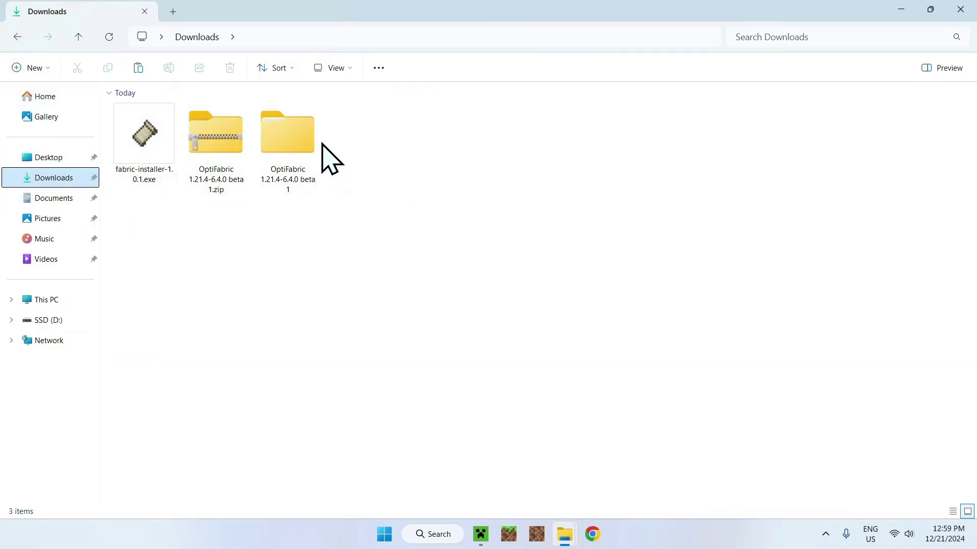
double_click(311, 147)
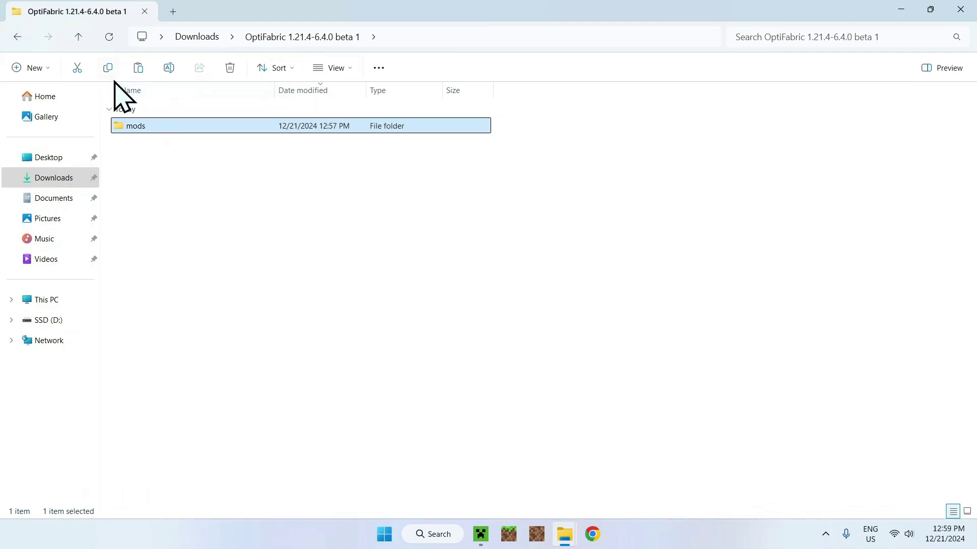
left_click(54, 175)
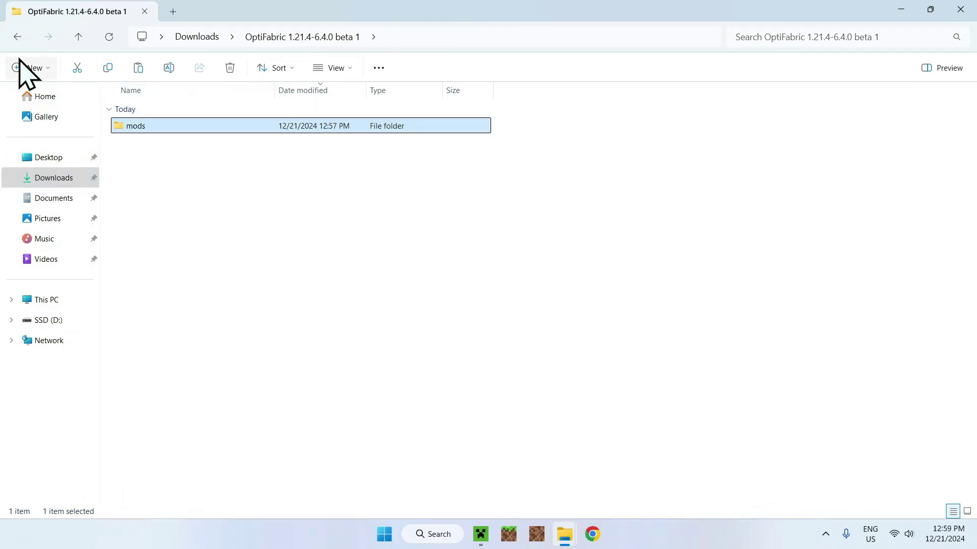
left_click(17, 36)
left_click(18, 37)
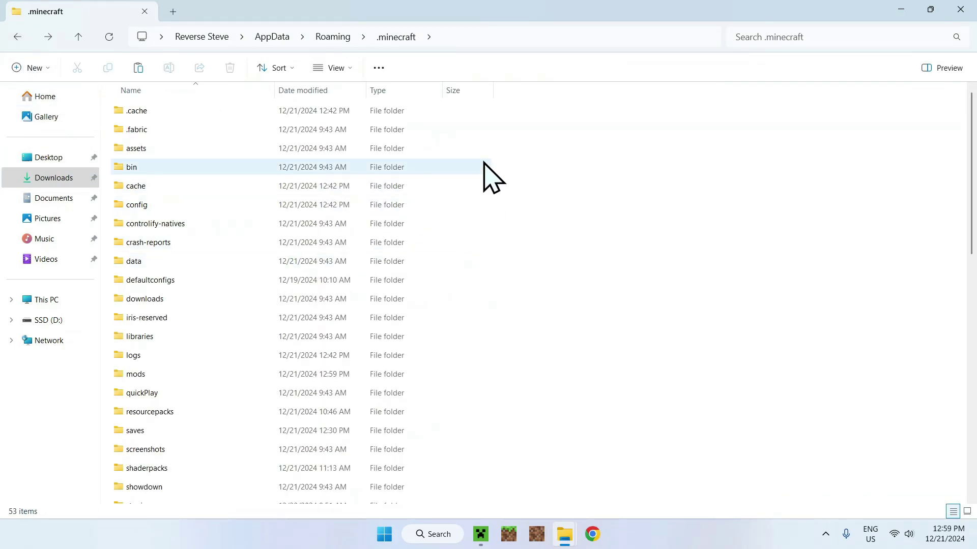
scroll(537, 377, "down", 3)
scroll(534, 320, "up", 3)
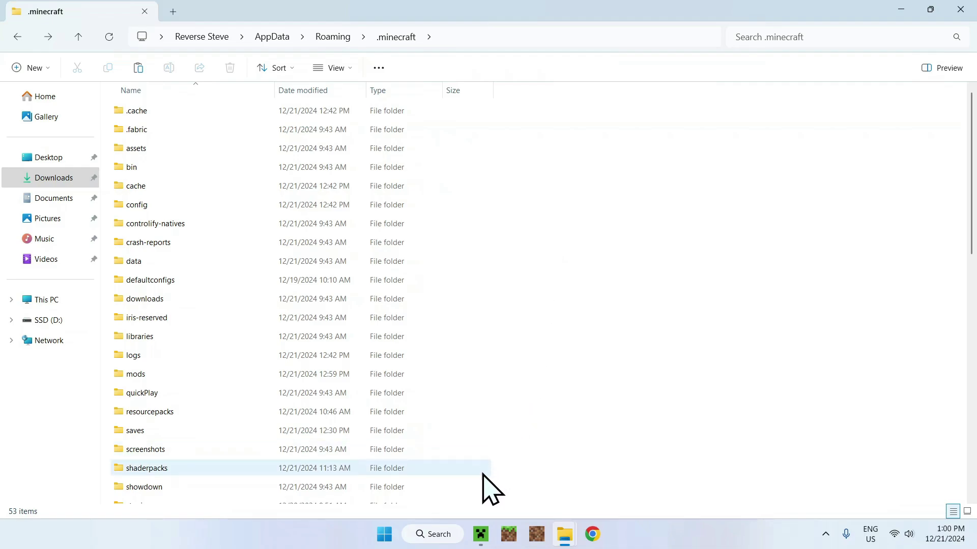
- Launch fabric-loader-1.21.4 from the launcher's Play page, switching to File Explorer while it loads
left_click(479, 533)
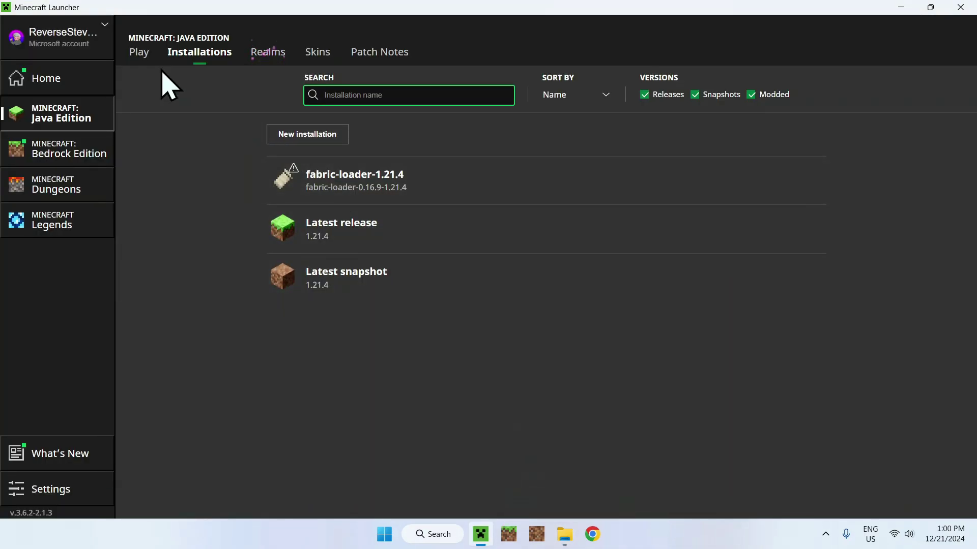
left_click(140, 53)
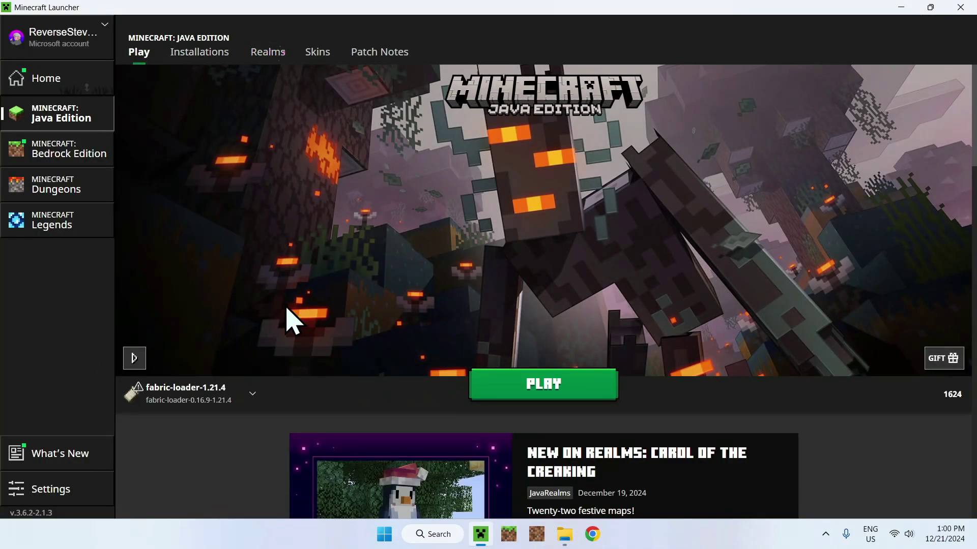
mouse_move(200, 395)
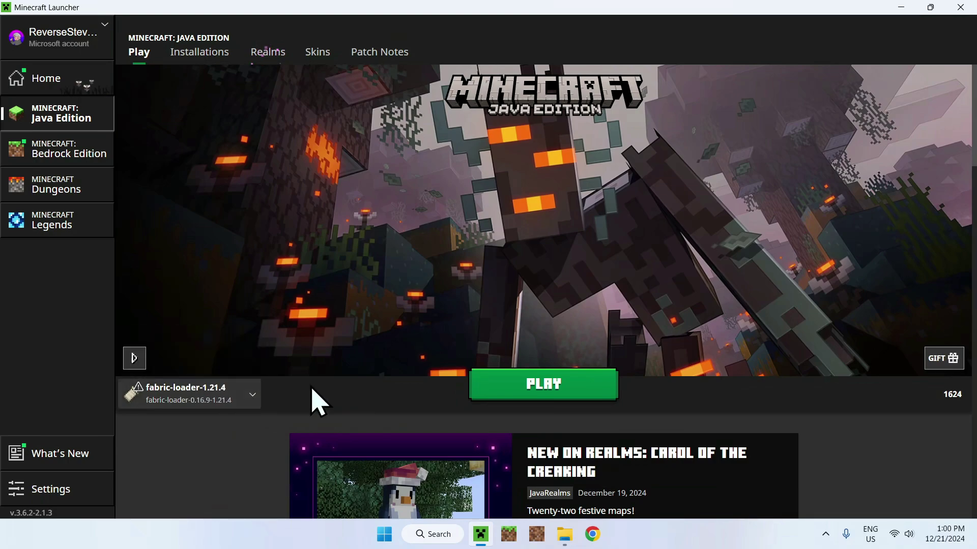
left_click(543, 392)
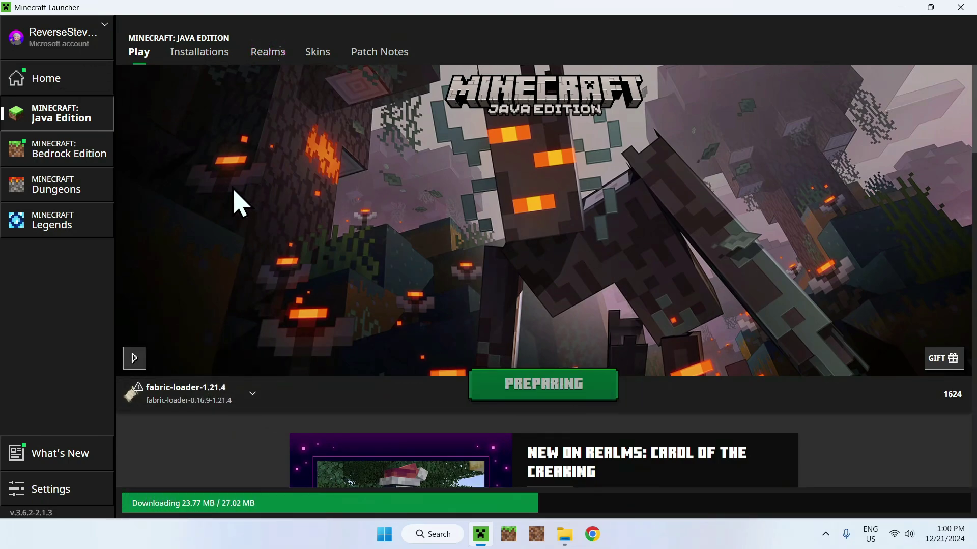
key("alt+Tab")
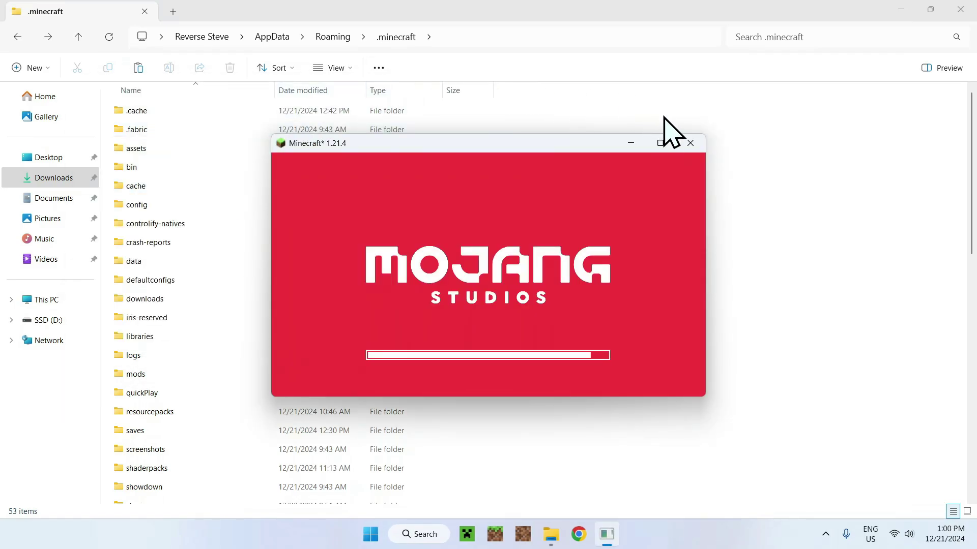
- Maximize Minecraft, load the 1.21 singleplayer world, and switch to third-person view with F5
left_click(661, 143)
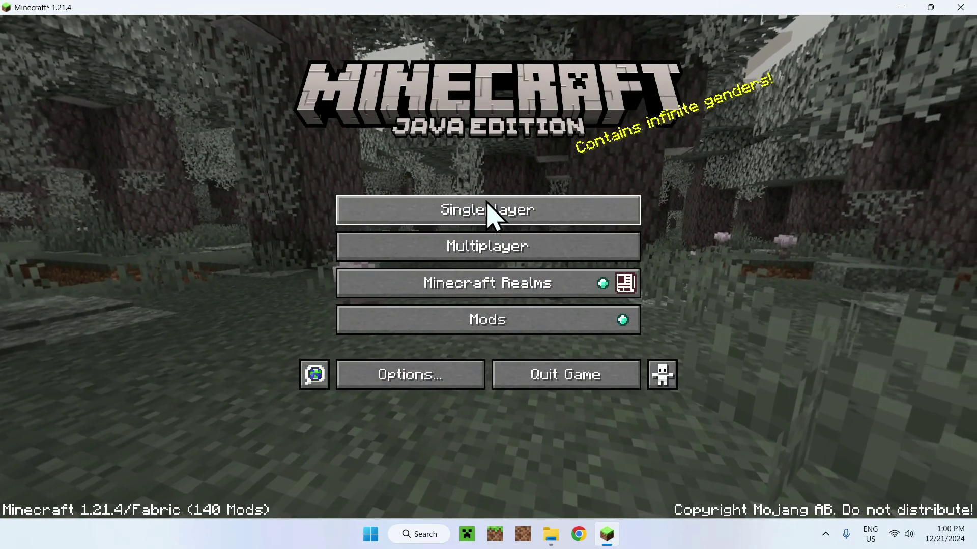
left_click(489, 210)
double_click(429, 170)
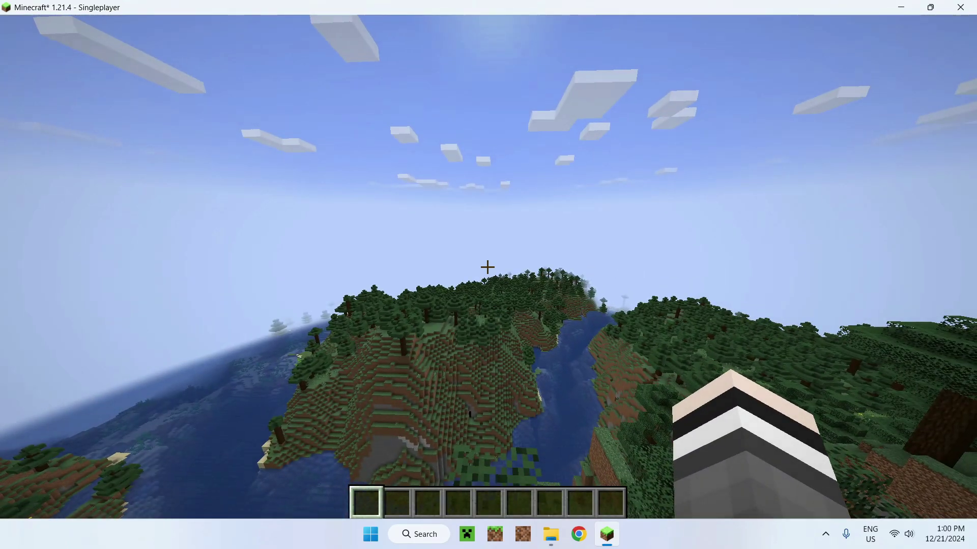
key("F5")
key("F5")
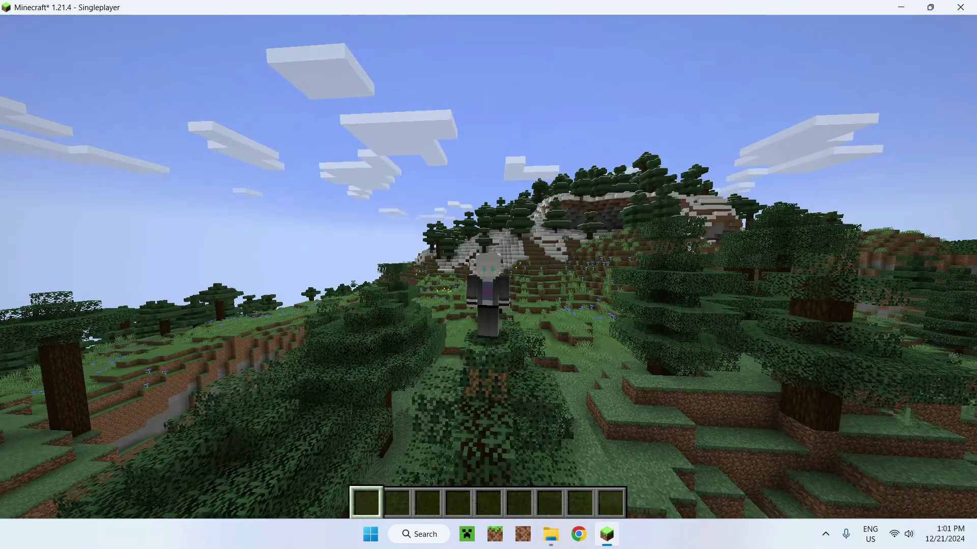